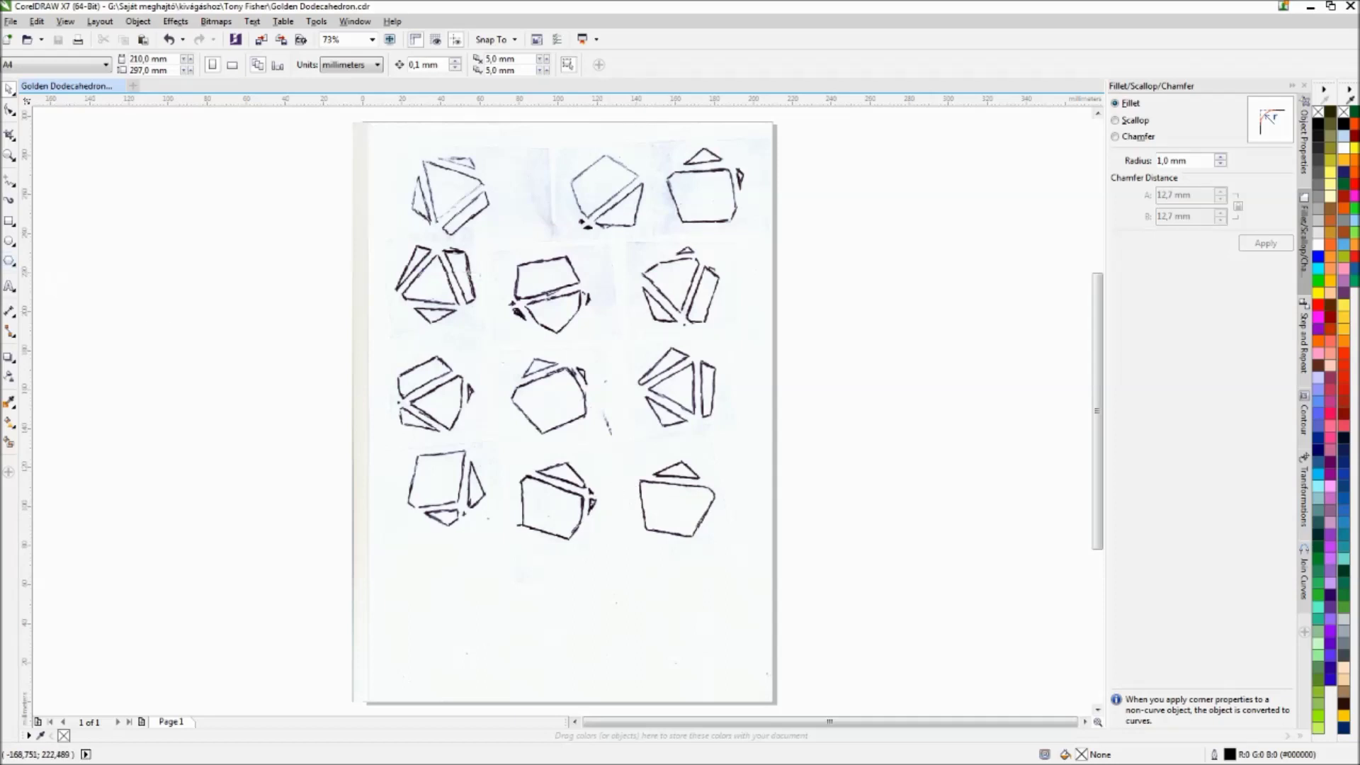
- Draw a five-sided polygon about 52 mm wide and move it over the top-right sketch
{"action": "left_click", "coordinate": [10, 261]}
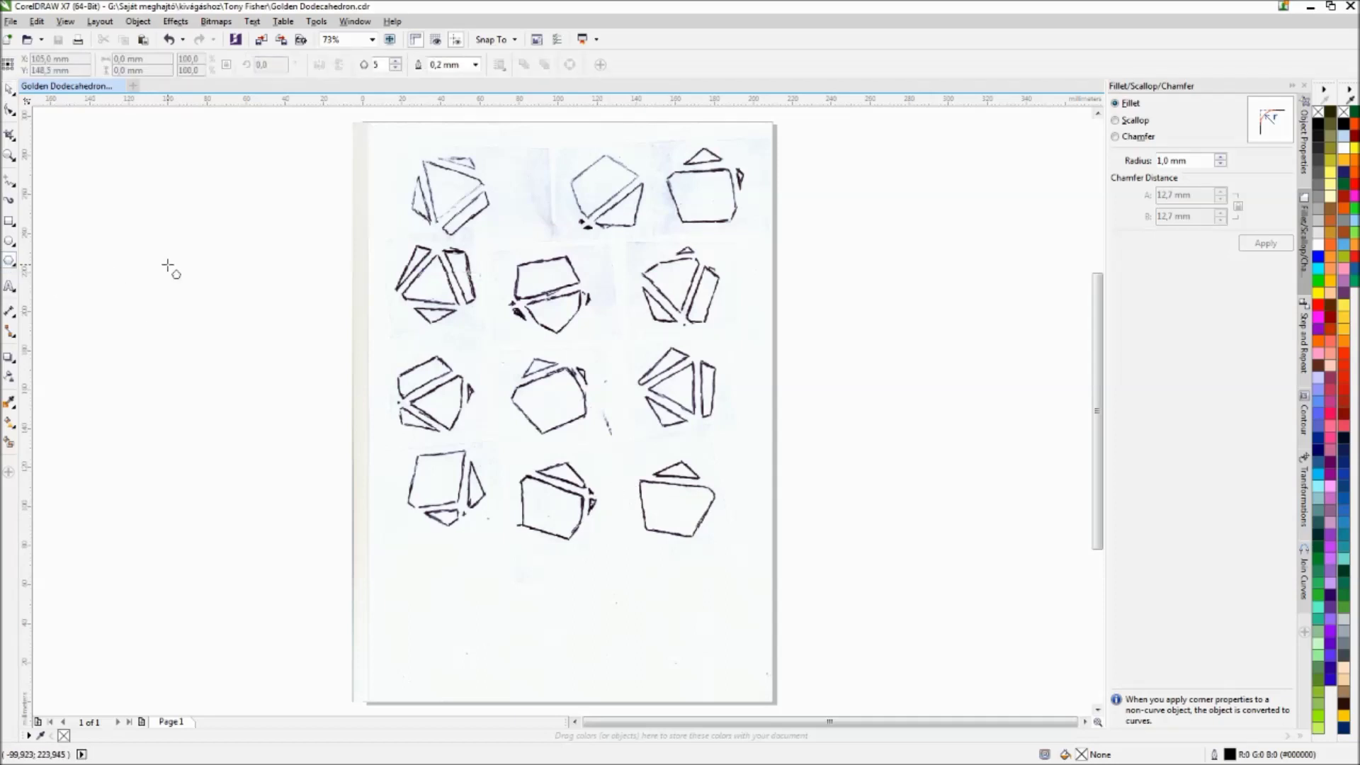
{"action": "left_click_drag", "start_coordinate": [168, 265], "coordinate": [252, 375]}
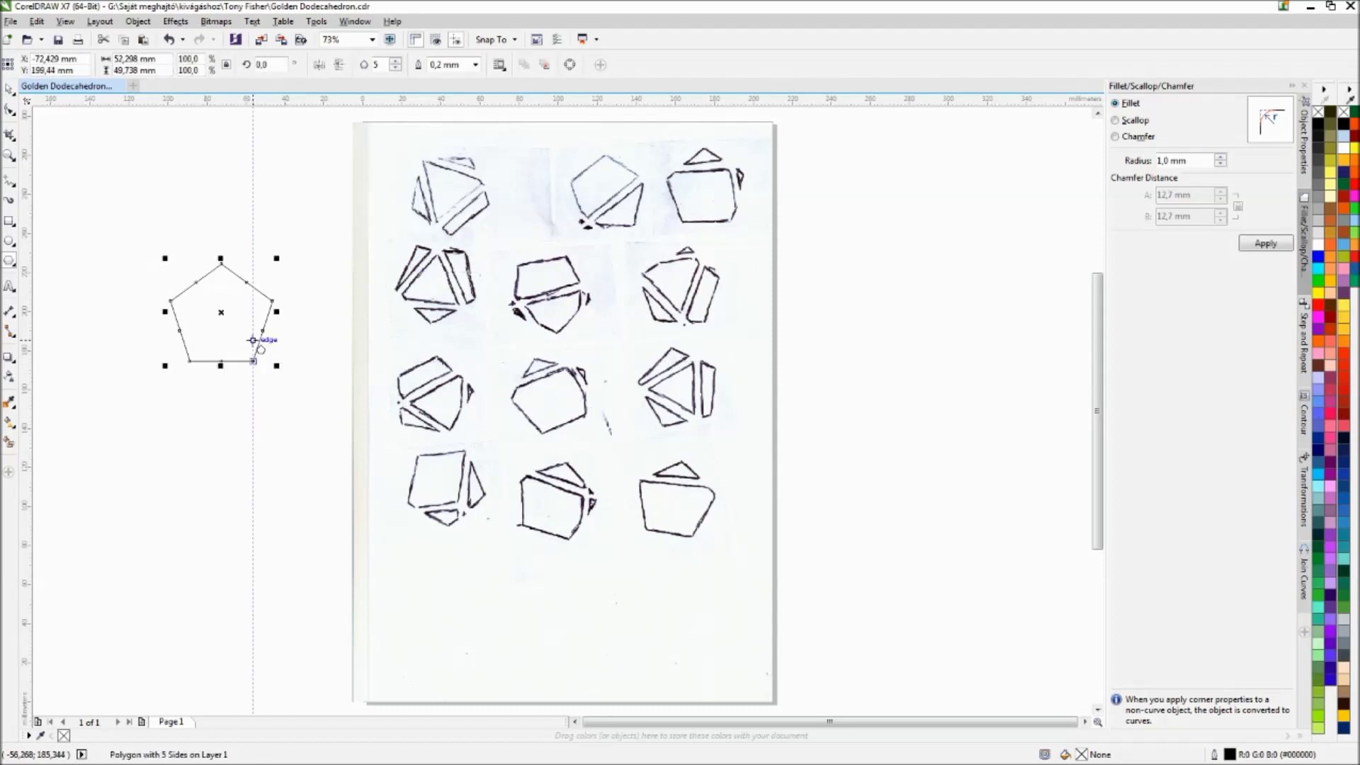
{"action": "left_click", "coordinate": [11, 95]}
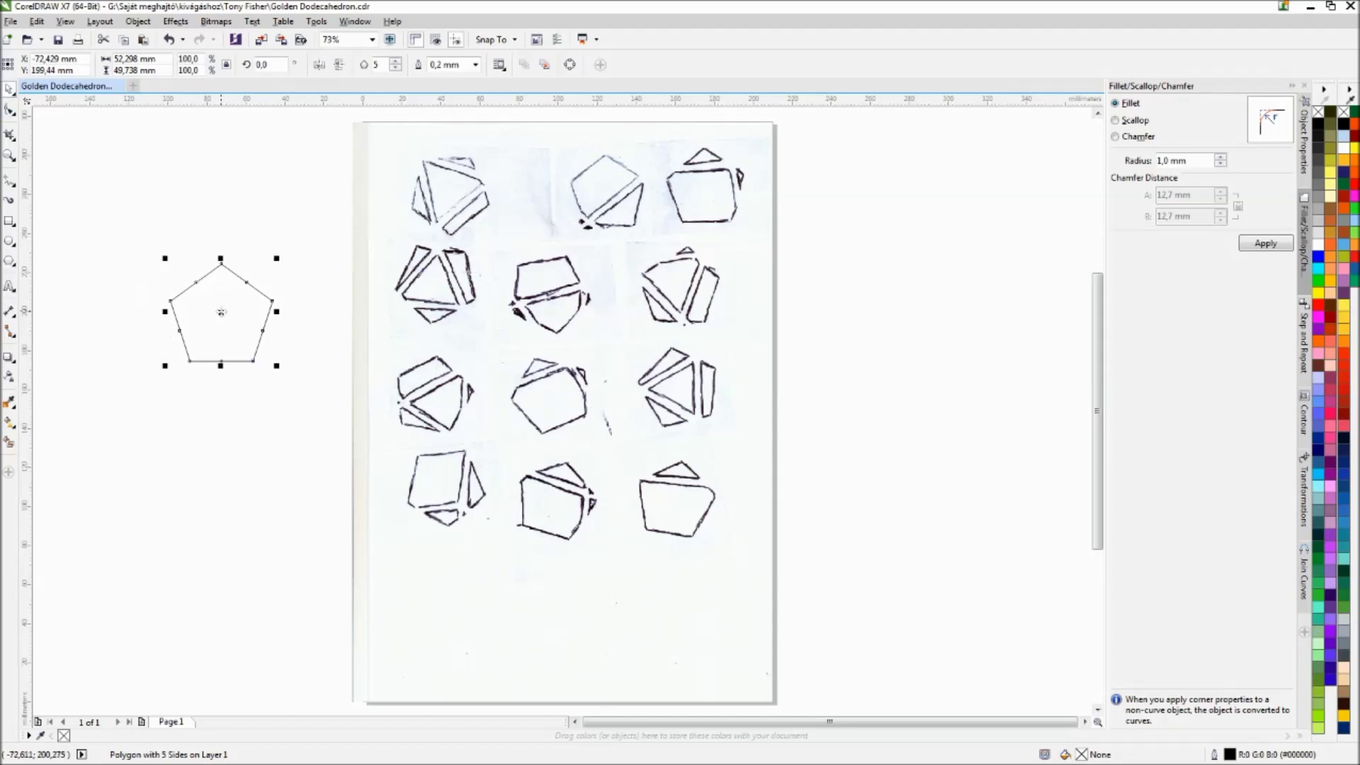
{"action": "mouse_move", "coordinate": [221, 312]}
{"action": "left_mouse_down"}
{"action": "mouse_move", "coordinate": [789, 151]}
{"action": "mouse_move", "coordinate": [705, 183]}
{"action": "left_mouse_up"}
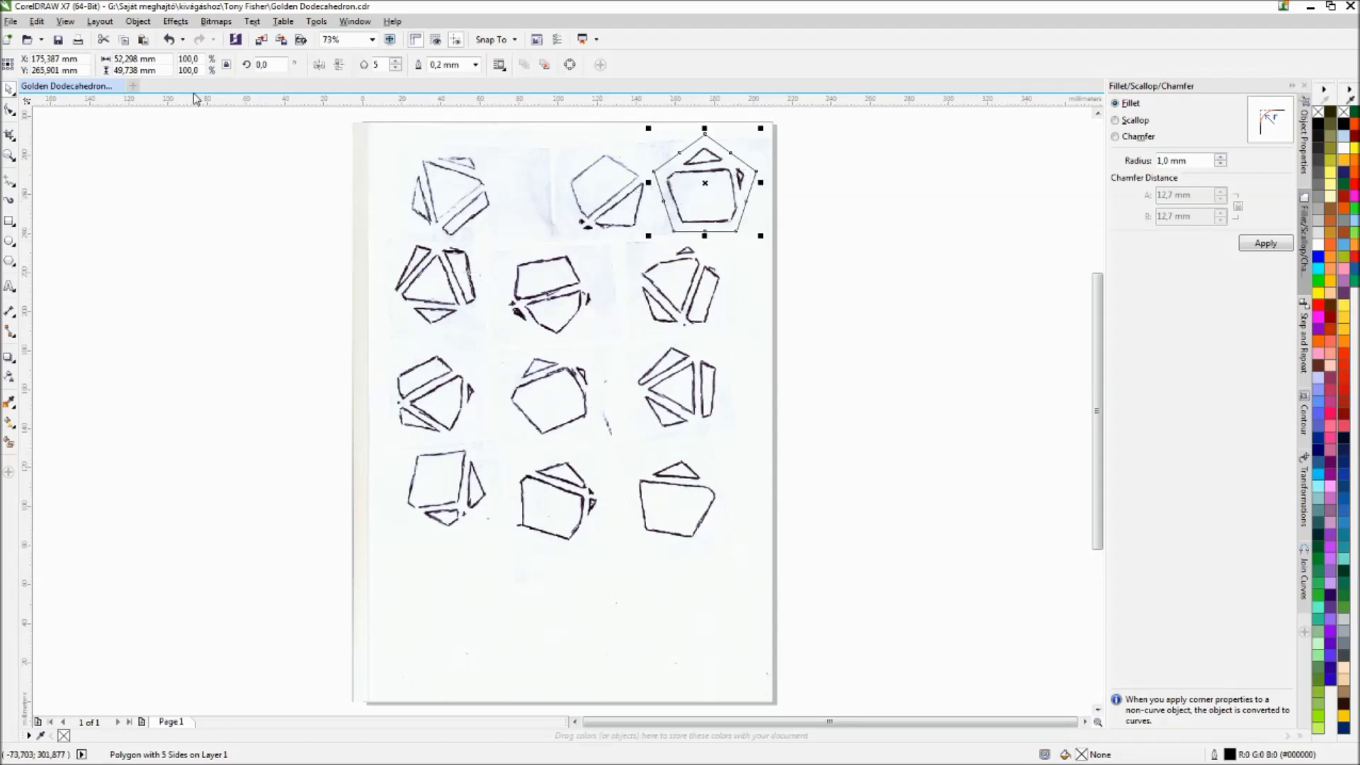
- Resize the pentagon to 40 mm wide and align it over the top-right sketch
{"action": "left_click", "coordinate": [157, 58]}
{"action": "type", "text": "40"}
{"action": "key", "text": "Return"}
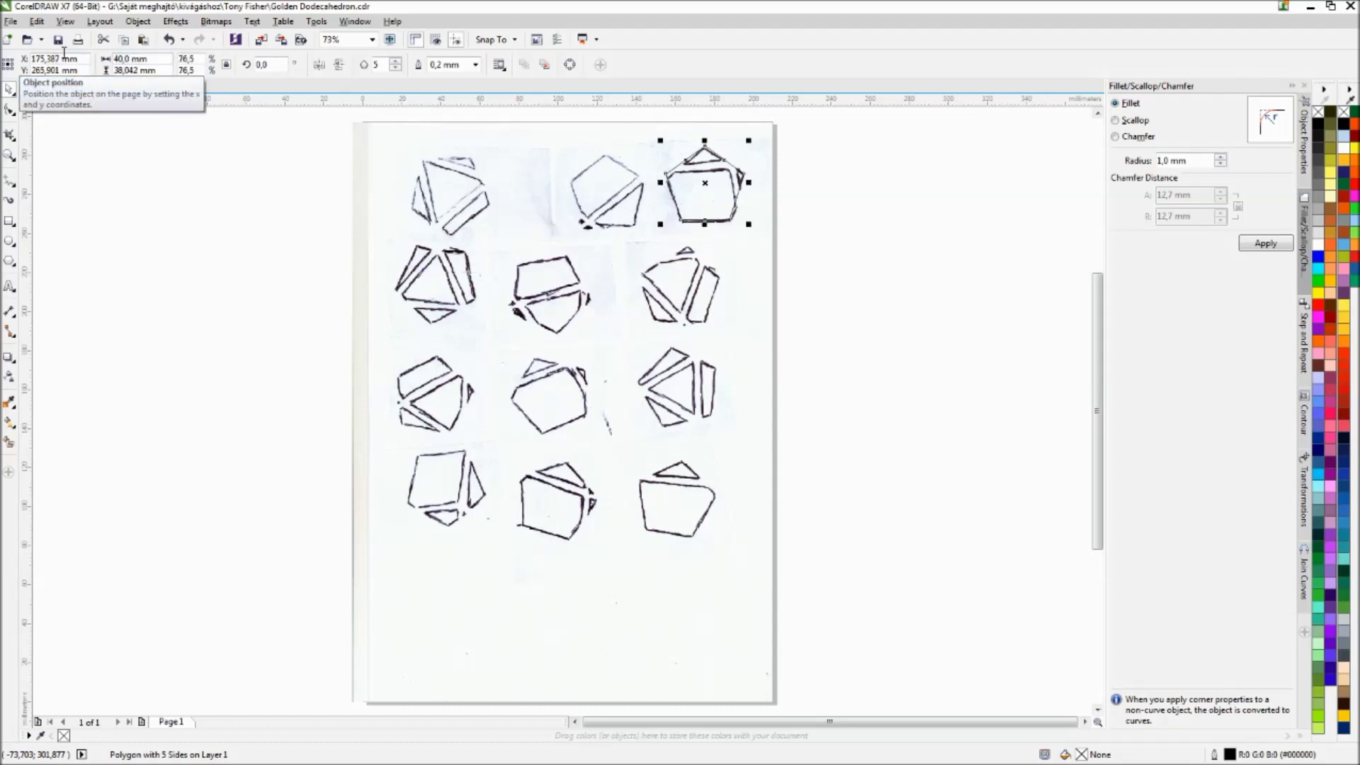
{"action": "scroll", "coordinate": [732, 166], "scroll_direction": "up", "scroll_amount": 4}
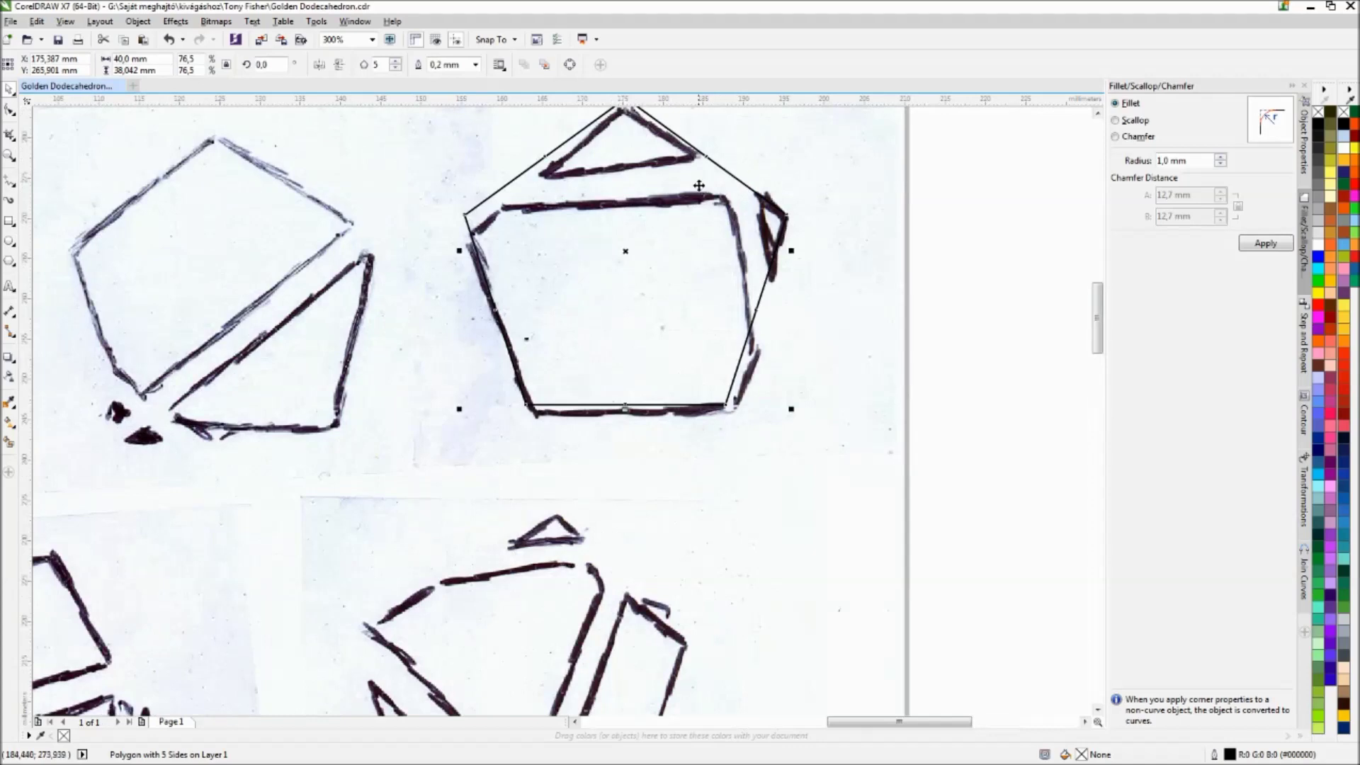
{"action": "scroll", "coordinate": [698, 185], "scroll_direction": "up", "scroll_amount": 3}
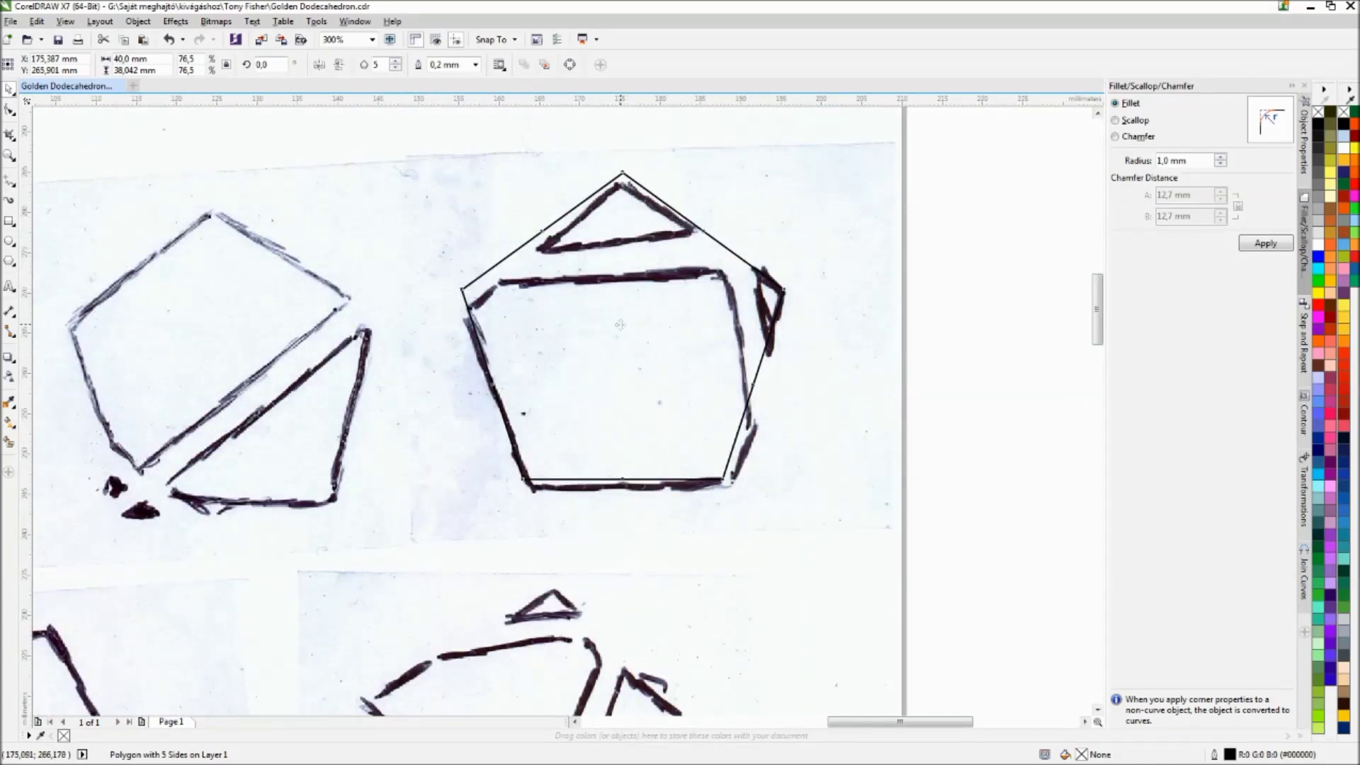
{"action": "left_click_drag", "start_coordinate": [622, 325], "coordinate": [624, 330]}
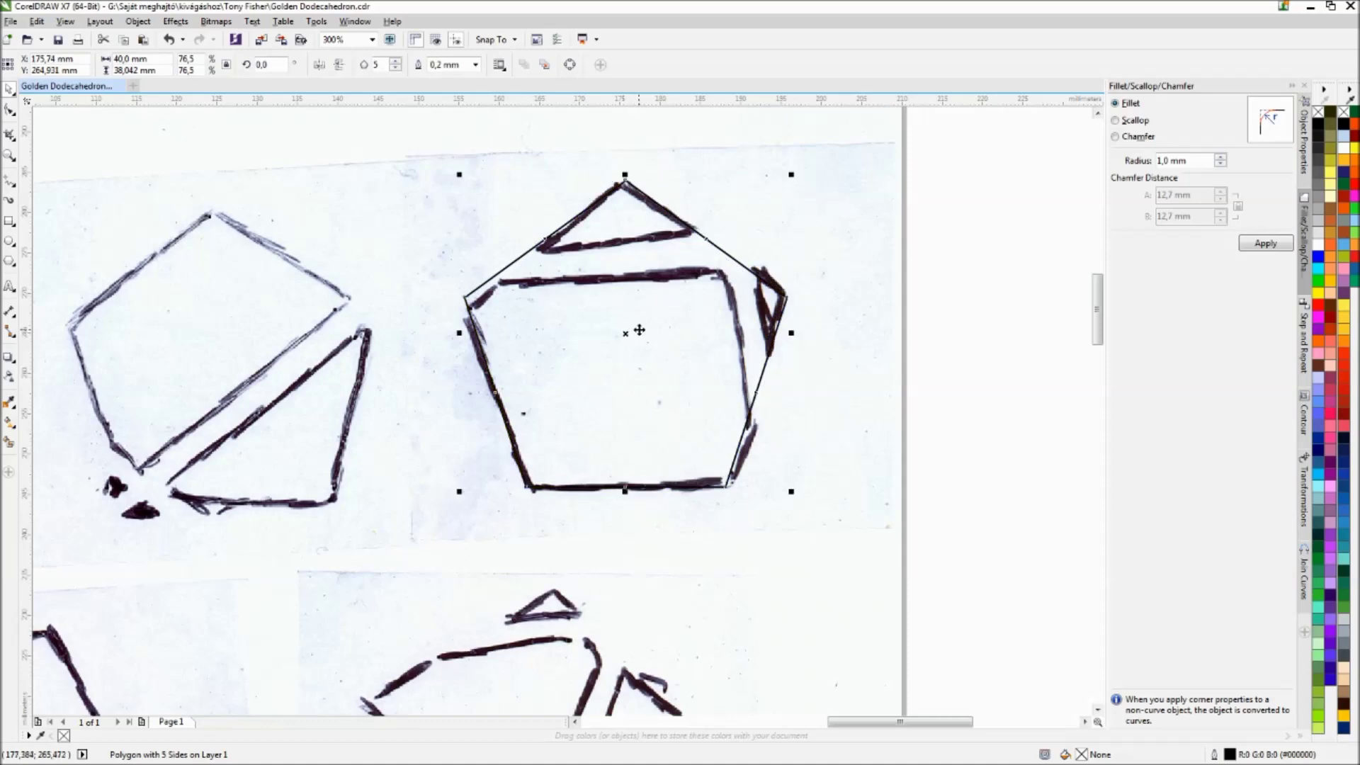
{"action": "left_click_drag", "start_coordinate": [632, 325], "coordinate": [633, 325]}
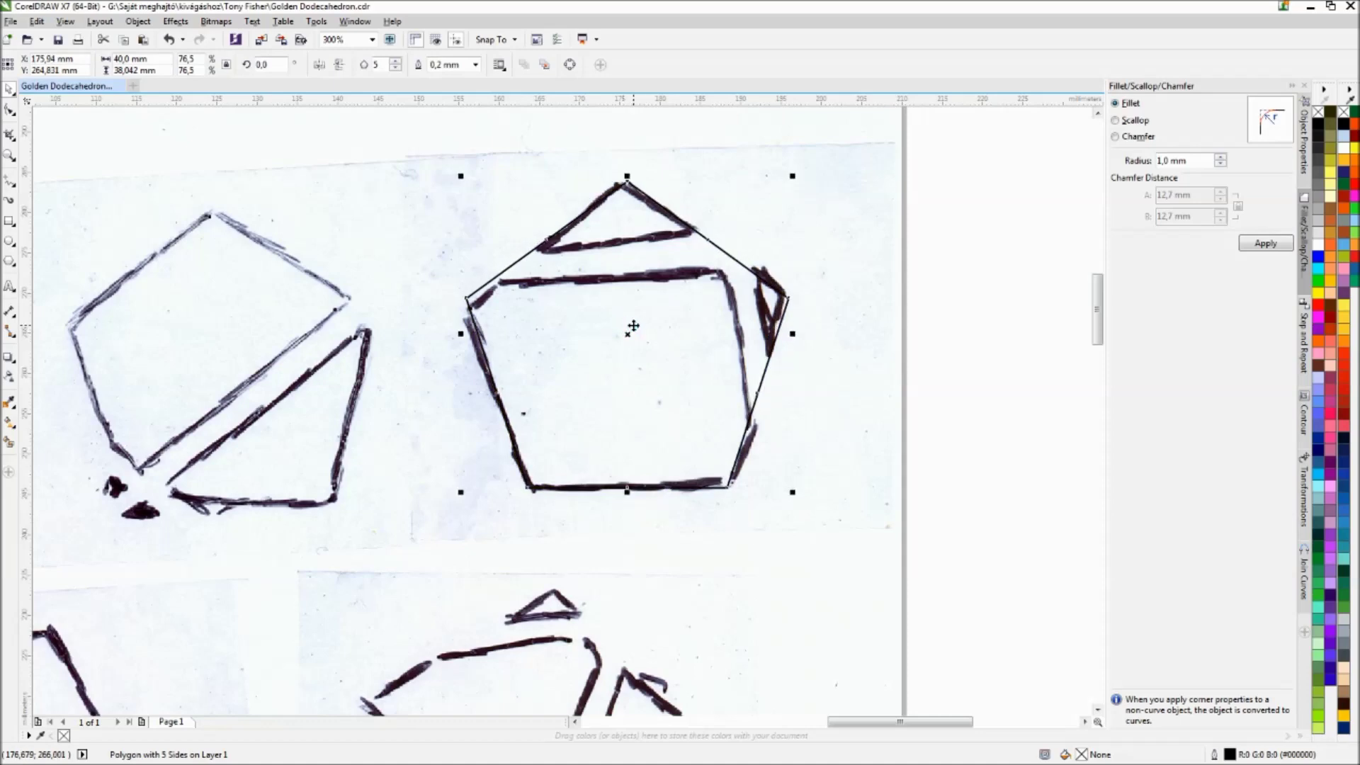
- Rotate the pentagon 3° and place a copy over the sketch to its left
{"action": "left_click", "coordinate": [628, 284]}
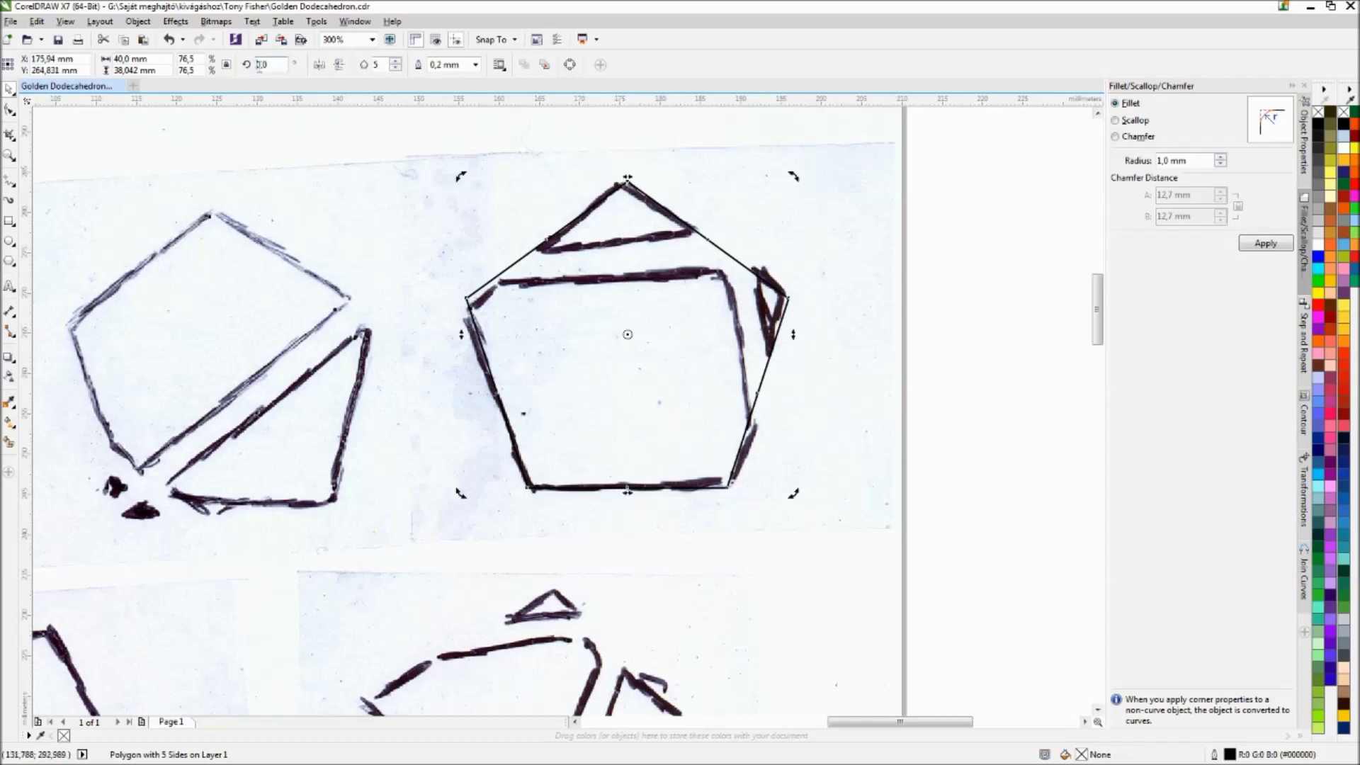
{"action": "type", "text": "3"}
{"action": "key", "text": "Return"}
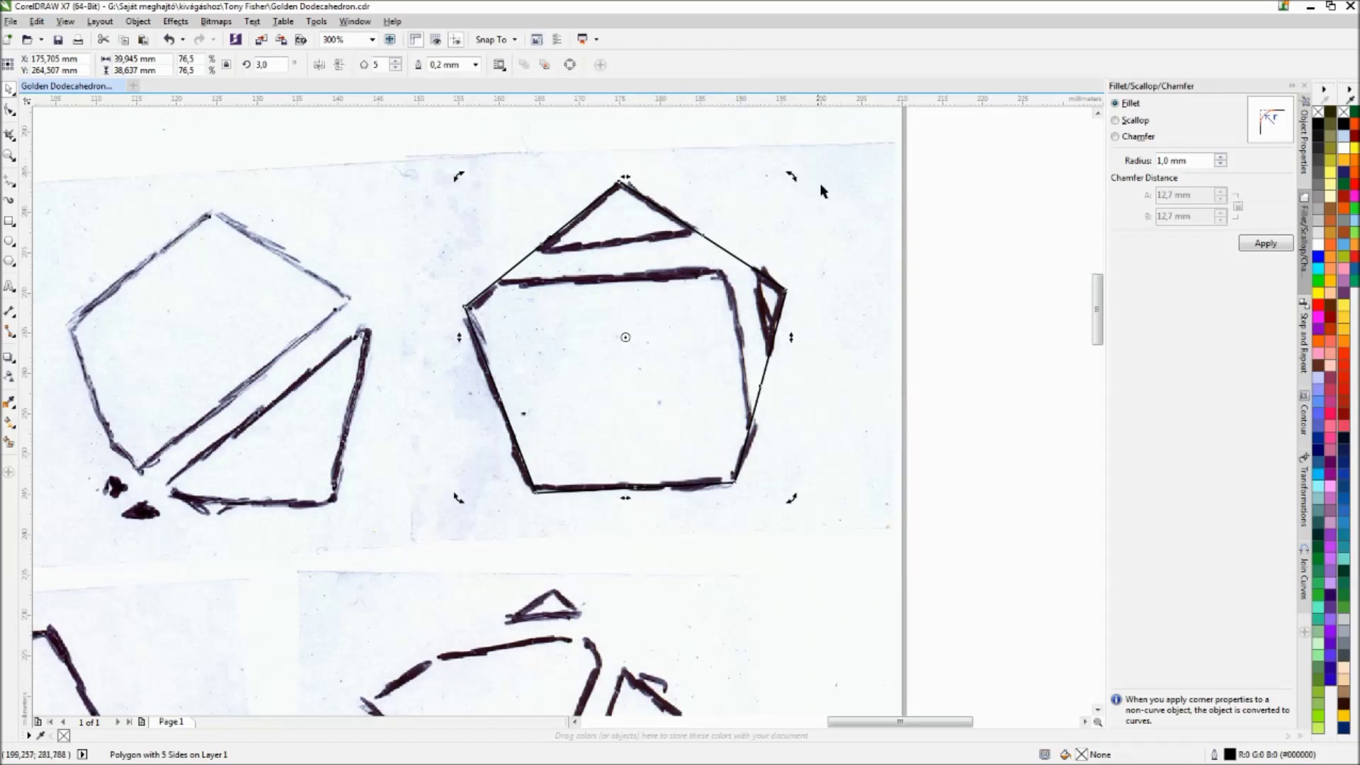
{"action": "left_click", "coordinate": [620, 332]}
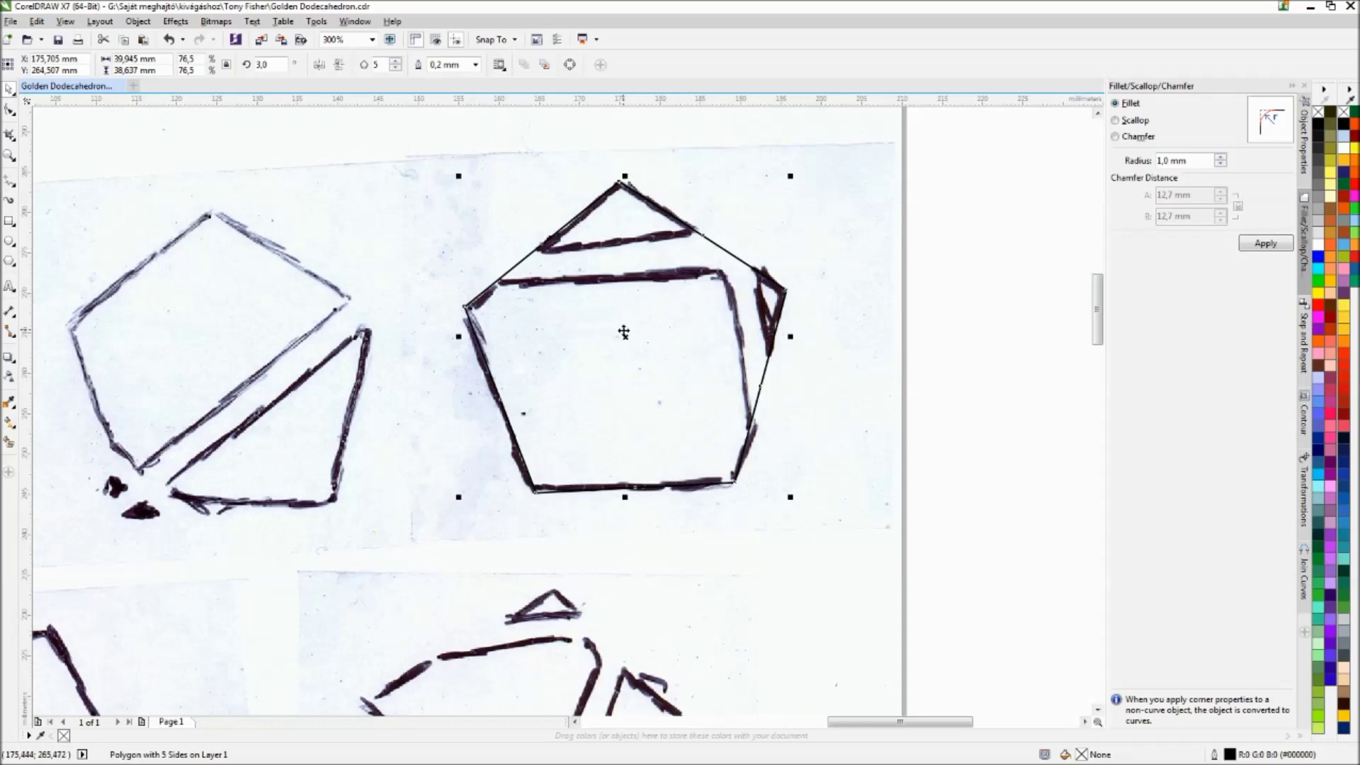
{"action": "mouse_move", "coordinate": [623, 332]}
{"action": "left_mouse_down"}
{"action": "mouse_move", "coordinate": [323, 331]}
{"action": "mouse_move", "coordinate": [231, 360]}
{"action": "left_mouse_up"}
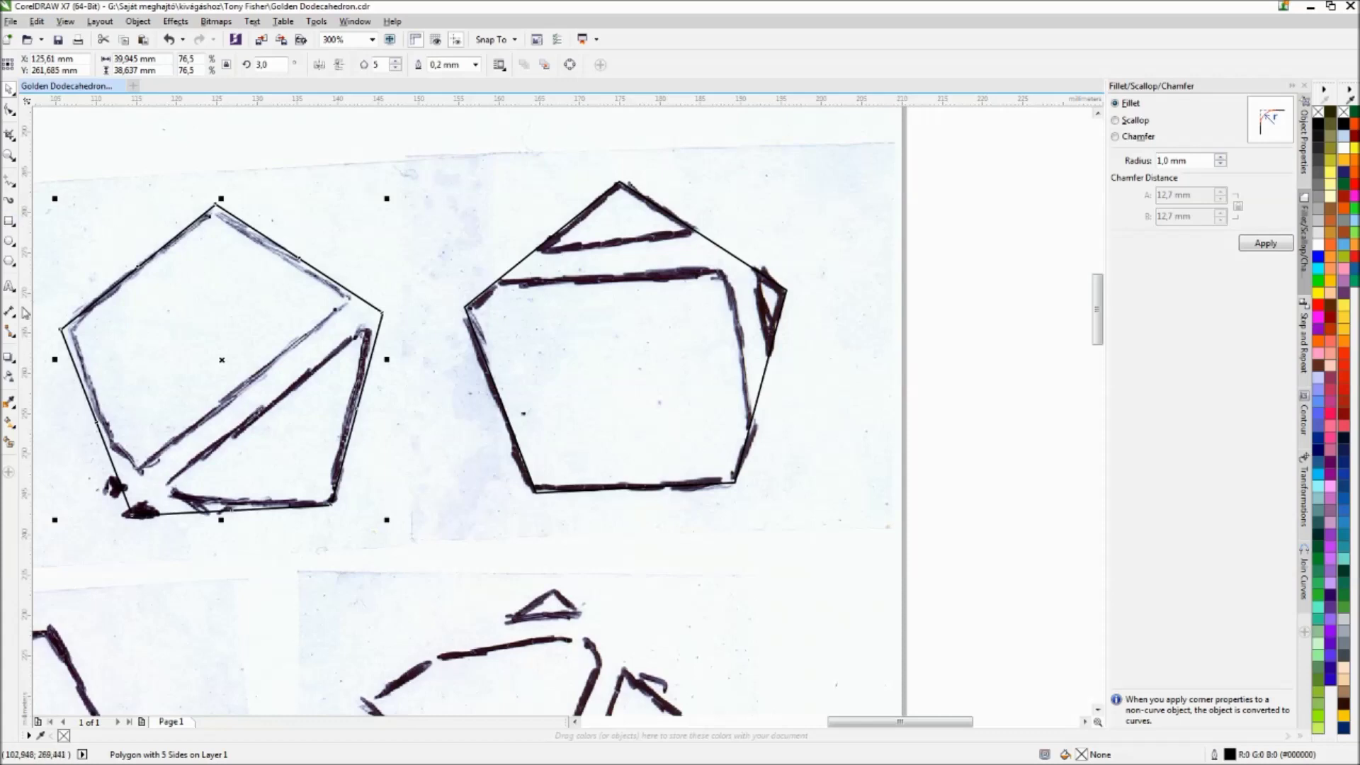
{"action": "left_click", "coordinate": [10, 310]}
- Measure strip gaps in the right and left sketches with dimension lines
{"action": "left_click_drag", "start_coordinate": [614, 252], "coordinate": [611, 280]}
{"action": "key", "text": "Escape"}
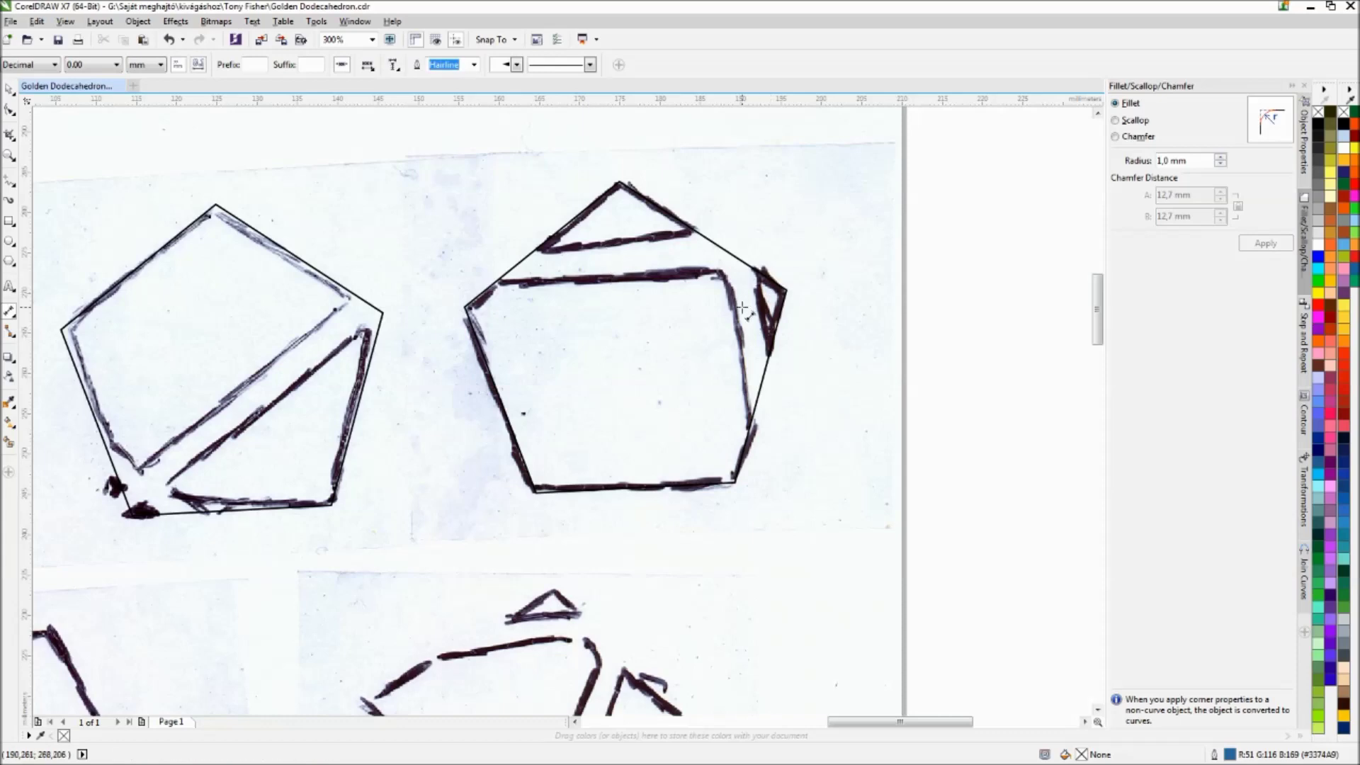
{"action": "left_click_drag", "start_coordinate": [737, 306], "coordinate": [763, 306]}
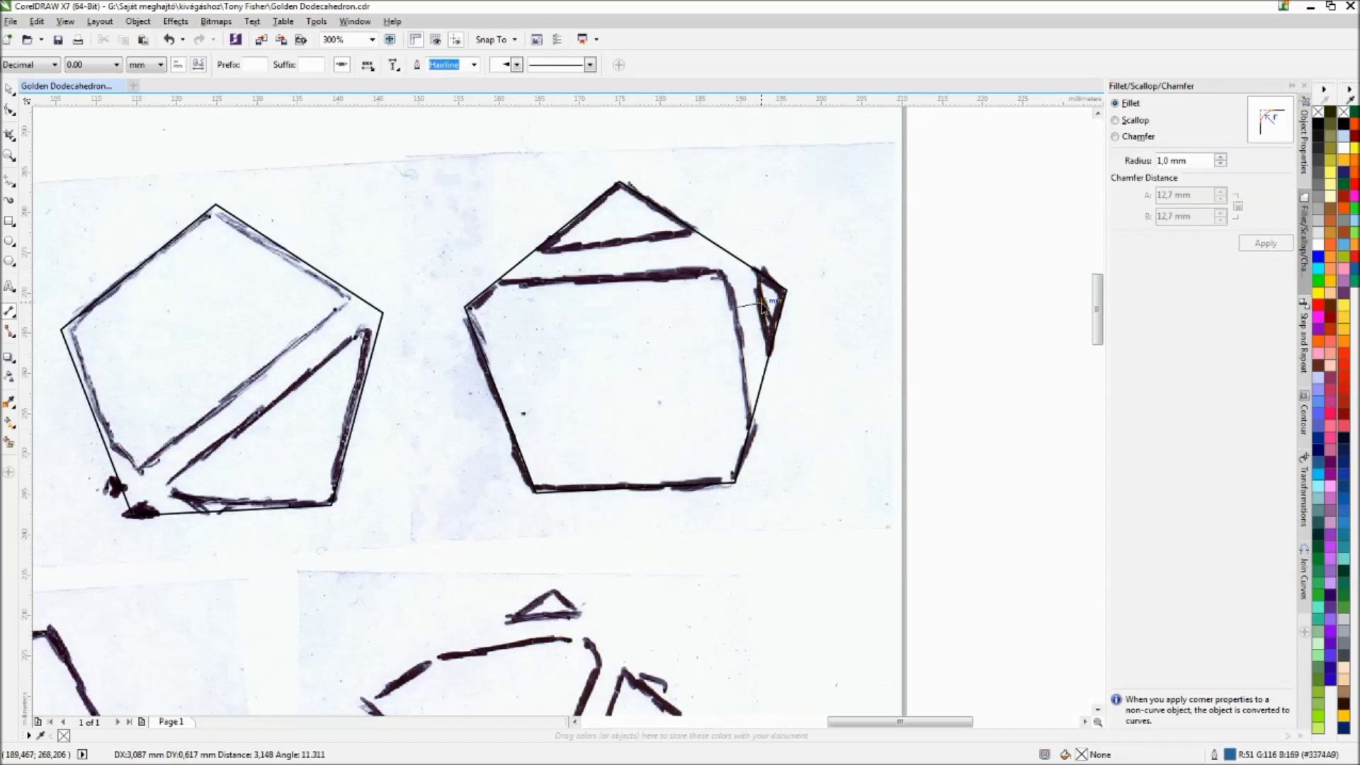
{"action": "key", "text": "Escape"}
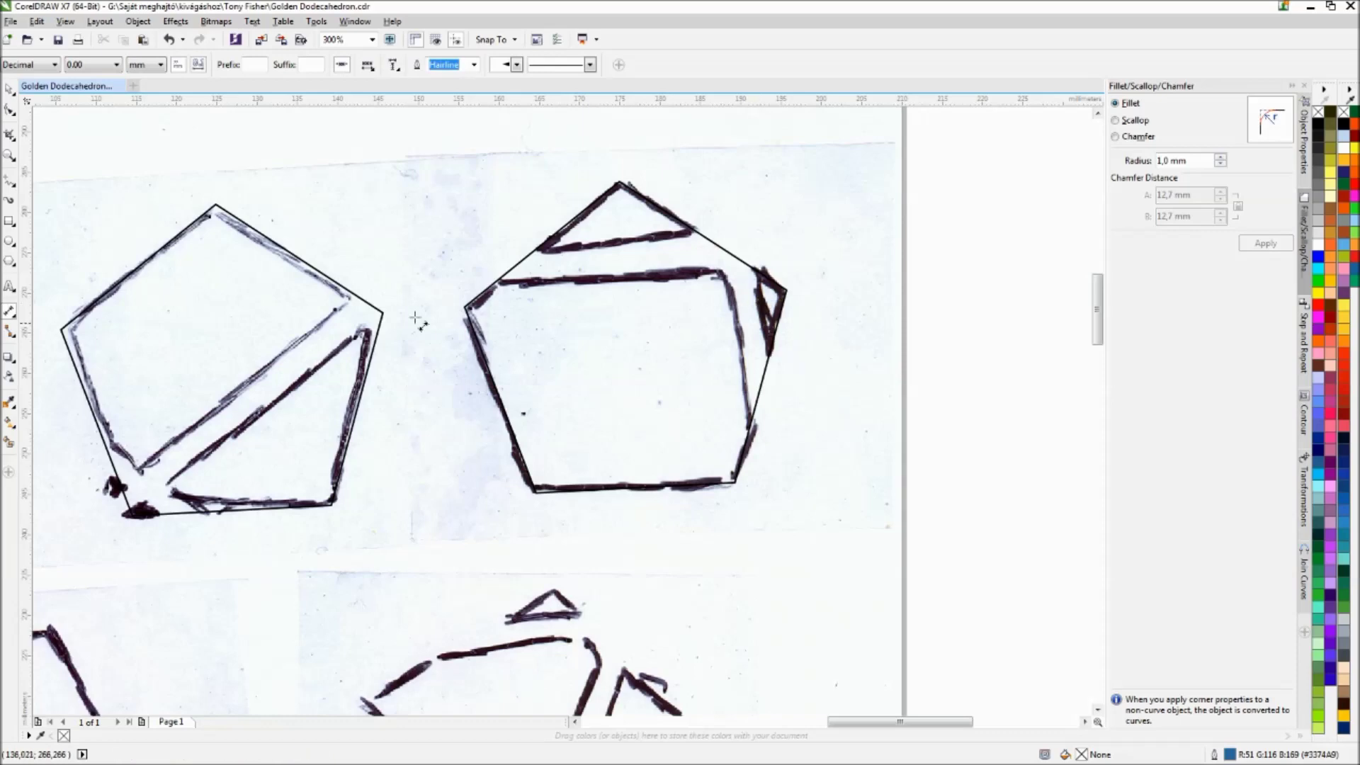
{"action": "left_click_drag", "start_coordinate": [248, 381], "coordinate": [269, 408]}
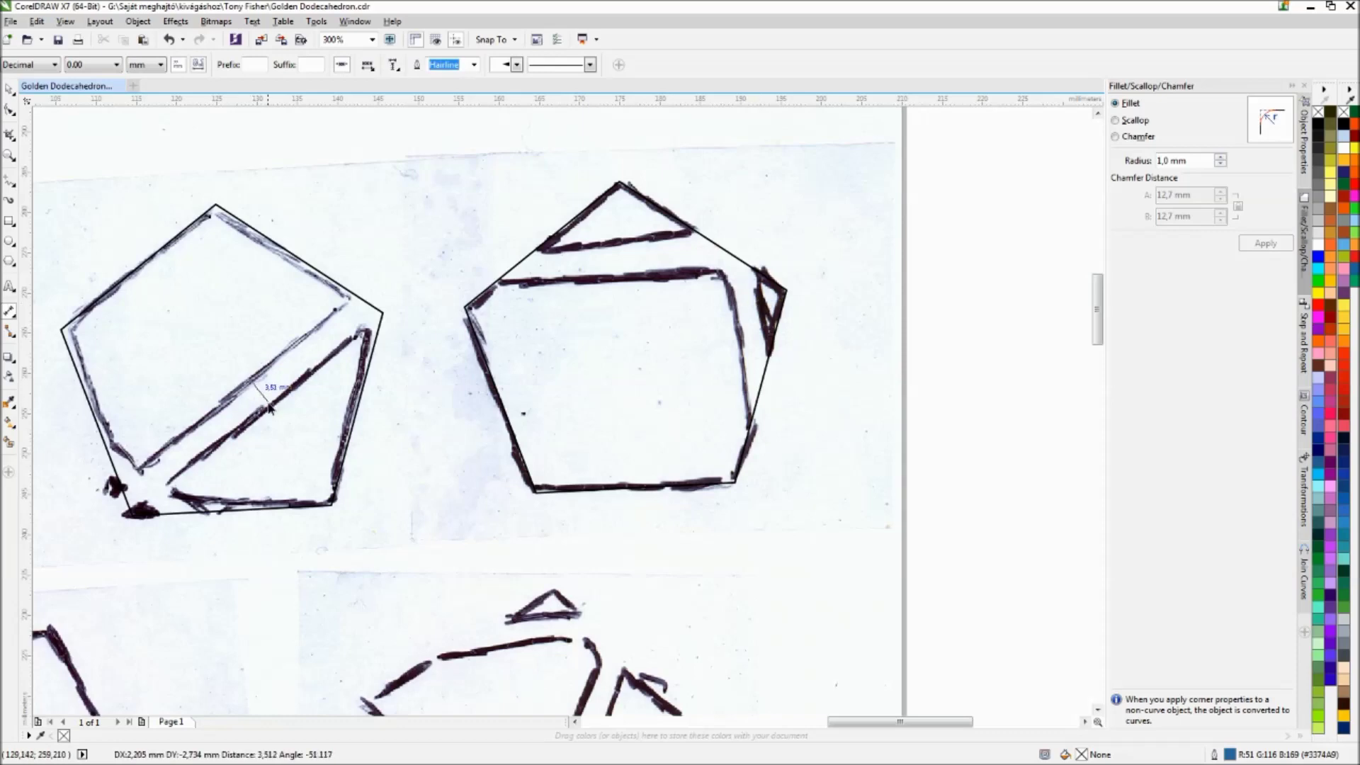
{"action": "key", "text": "Escape"}
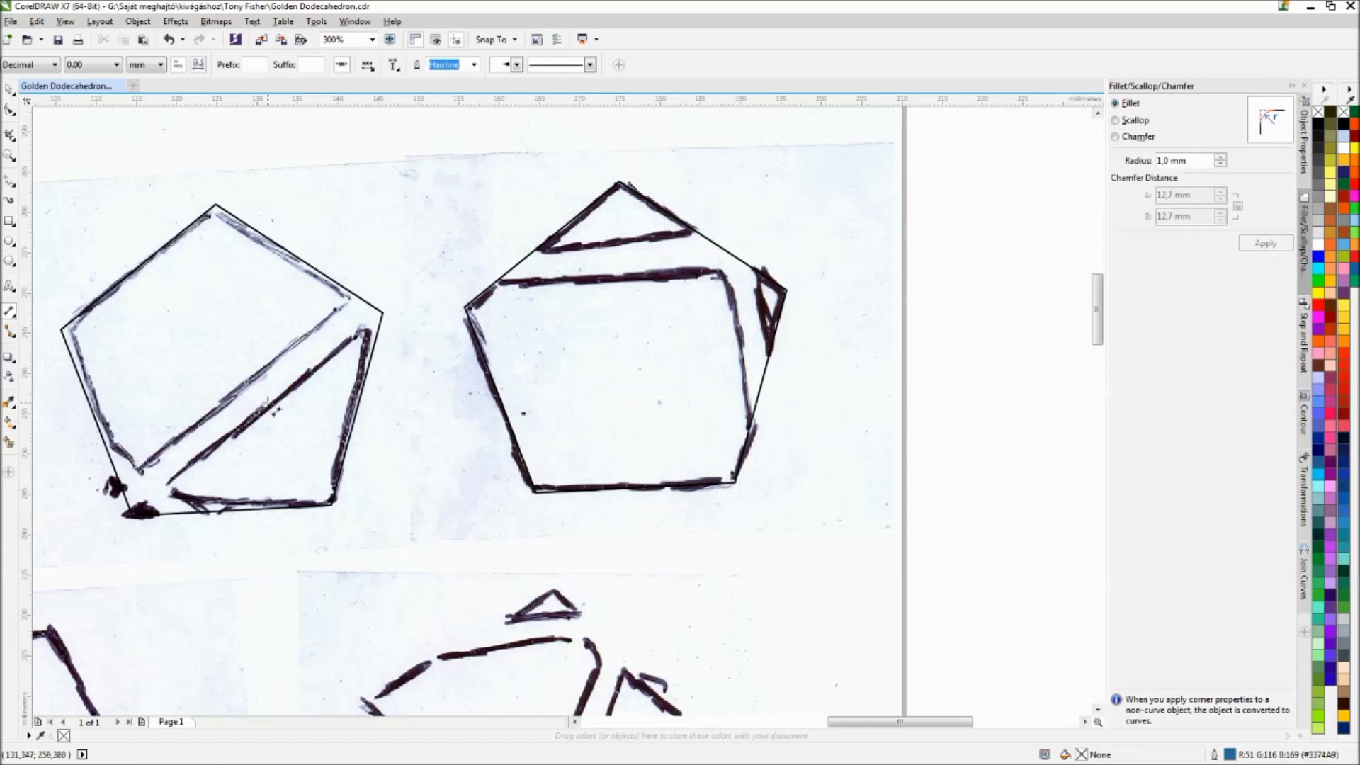
{"action": "scroll", "coordinate": [307, 364], "scroll_direction": "down", "scroll_amount": 2}
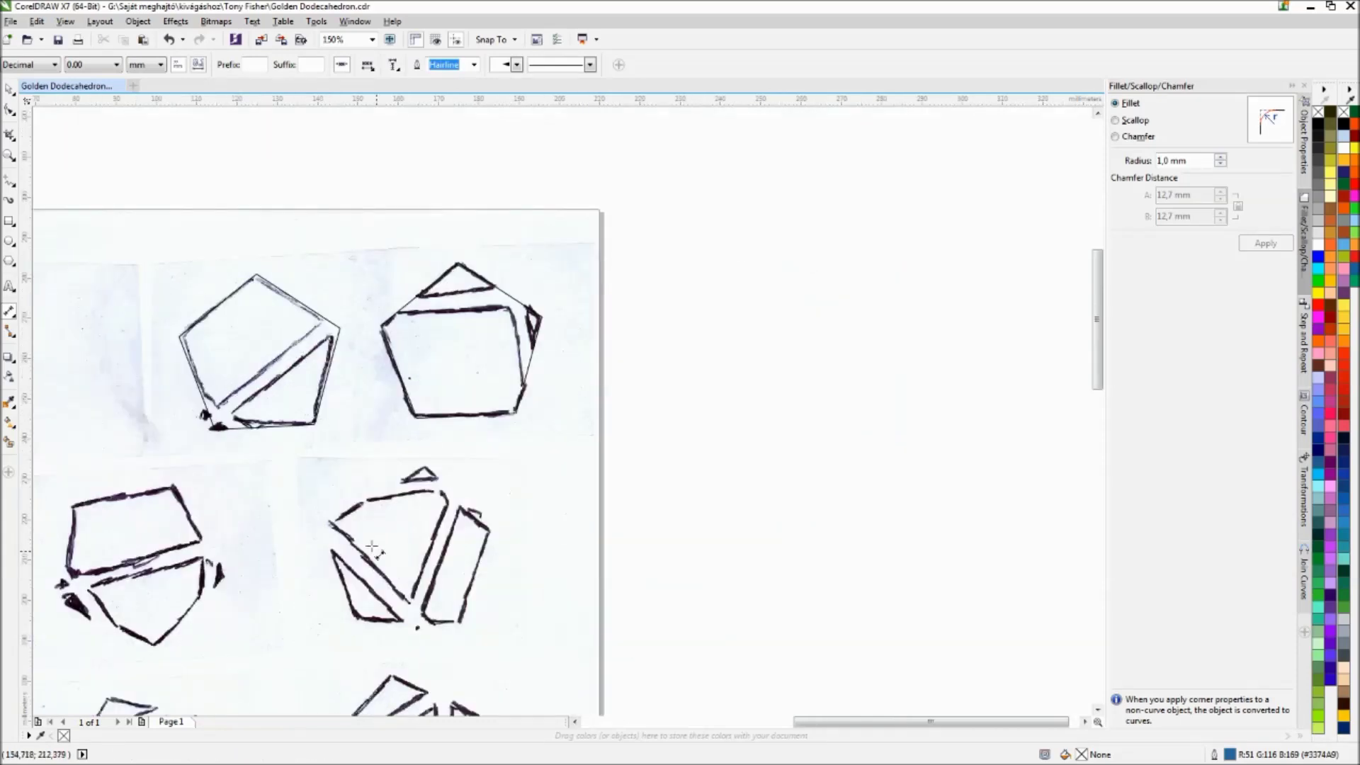
{"action": "scroll", "coordinate": [372, 549], "scroll_direction": "down", "scroll_amount": 1}
{"action": "scroll", "coordinate": [372, 551], "scroll_direction": "up", "scroll_amount": 2}
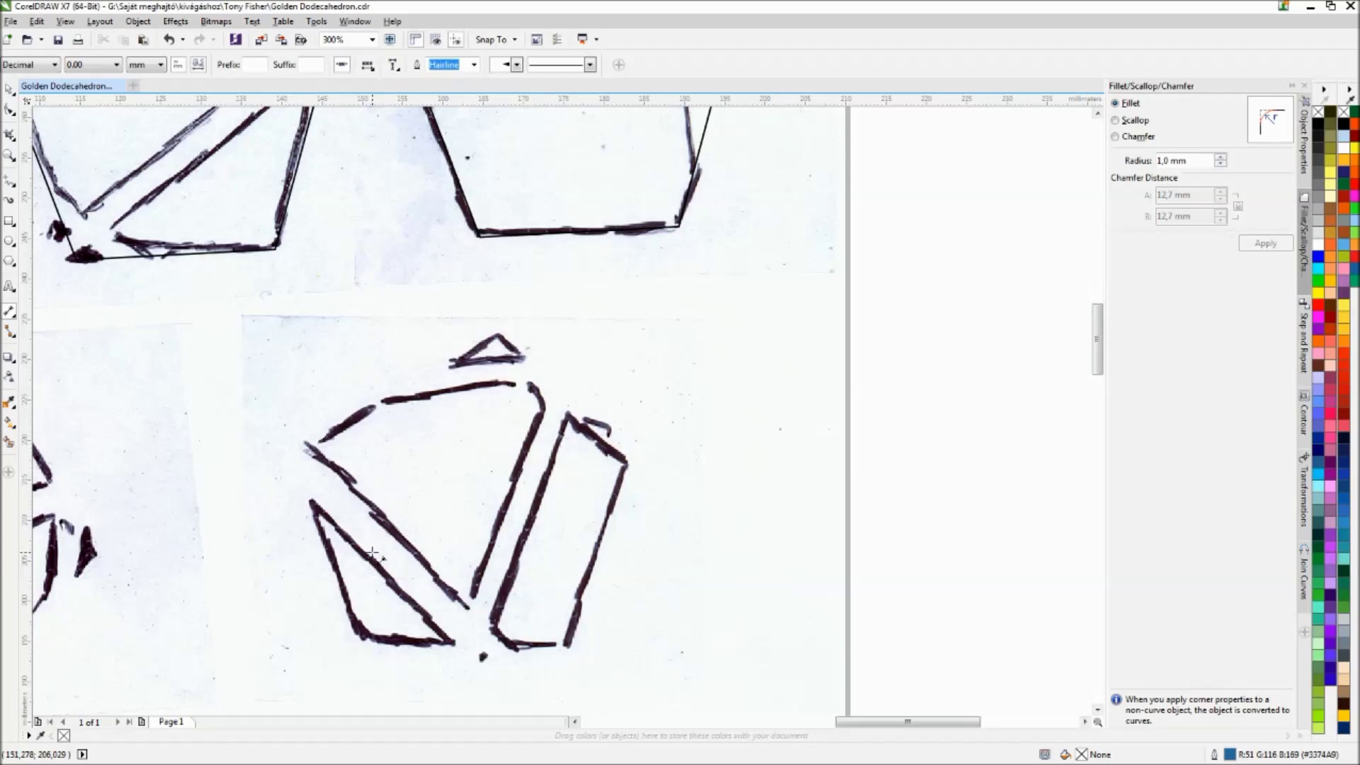
- Measure gaps in the lower sketch and the triangle's top edge, deleting the 4.56 mm dimension
{"action": "left_click_drag", "start_coordinate": [366, 554], "coordinate": [383, 540]}
{"action": "left_click", "coordinate": [374, 459]}
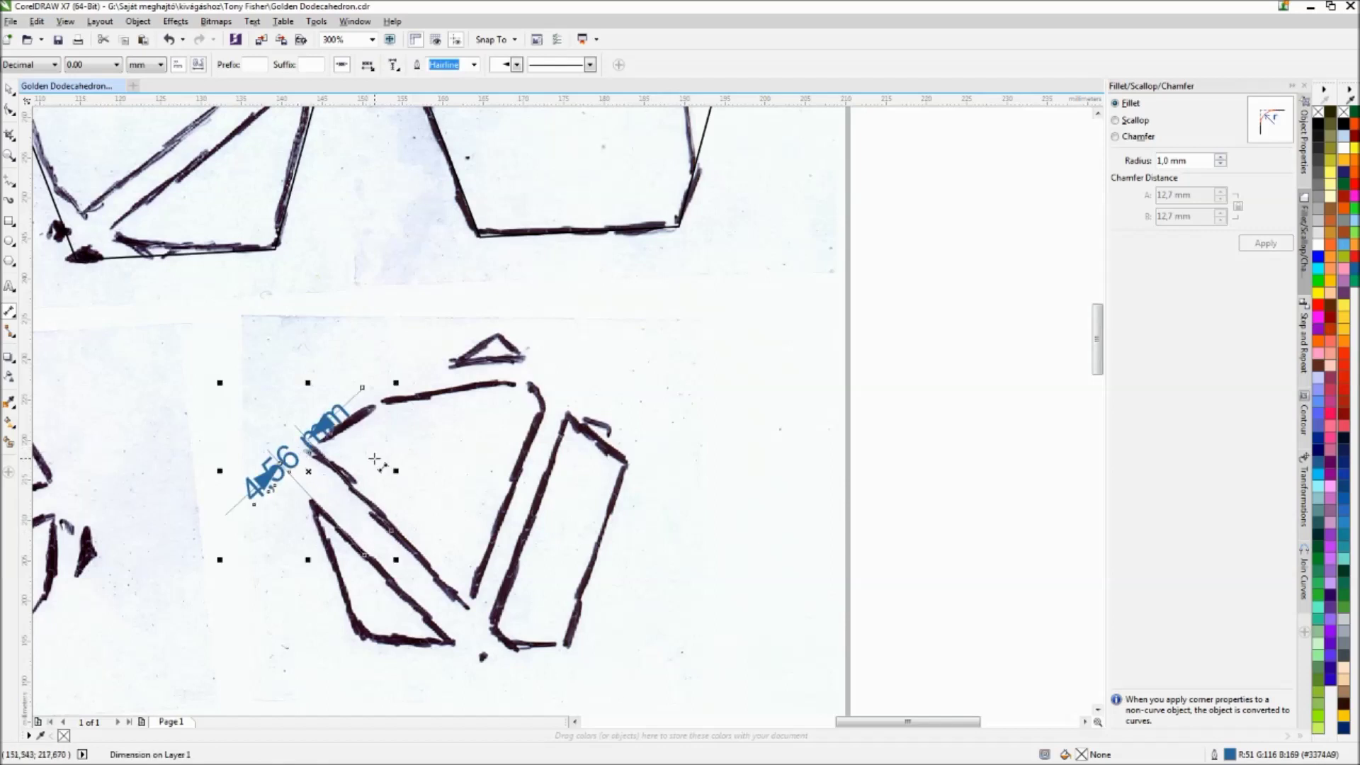
{"action": "key", "text": "Delete"}
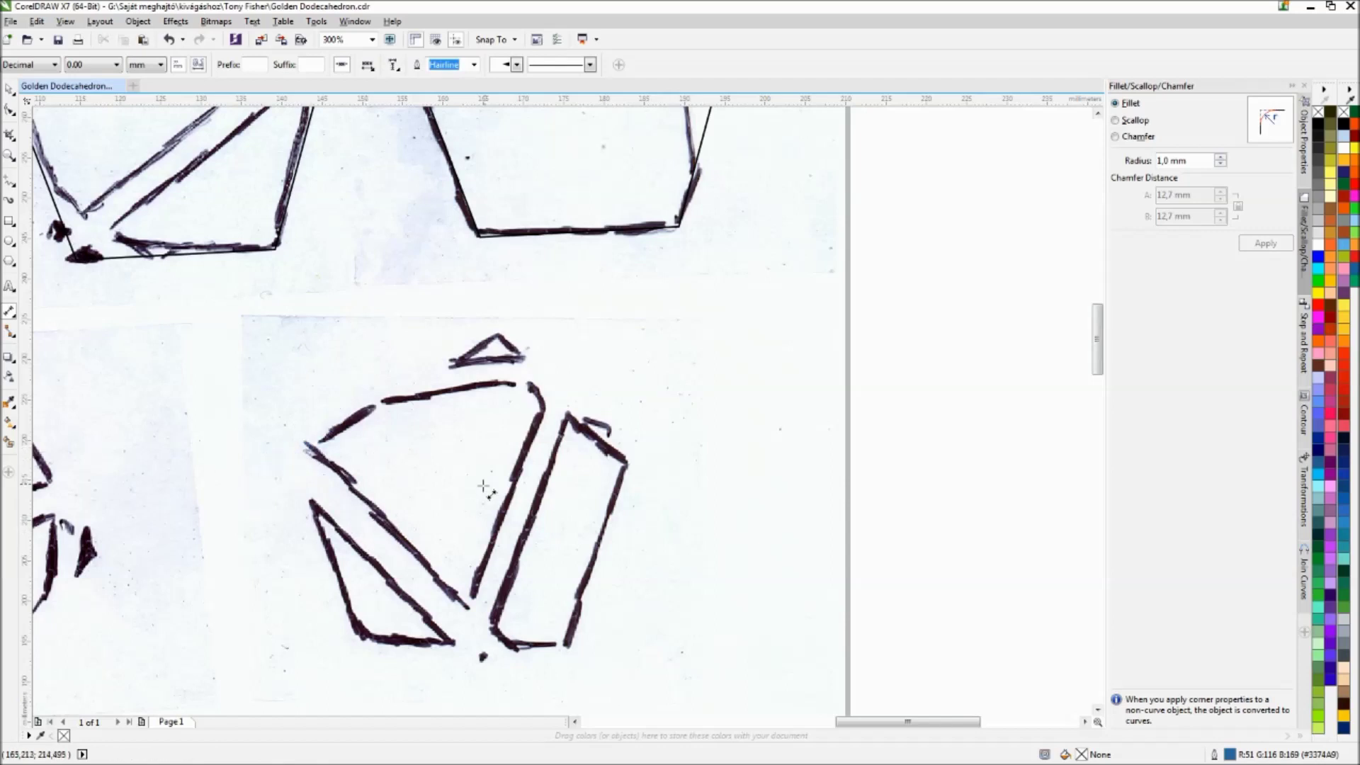
{"action": "mouse_move", "coordinate": [515, 495]}
{"action": "left_mouse_down"}
{"action": "mouse_move", "coordinate": [537, 510]}
{"action": "mouse_move", "coordinate": [513, 498]}
{"action": "left_mouse_up"}
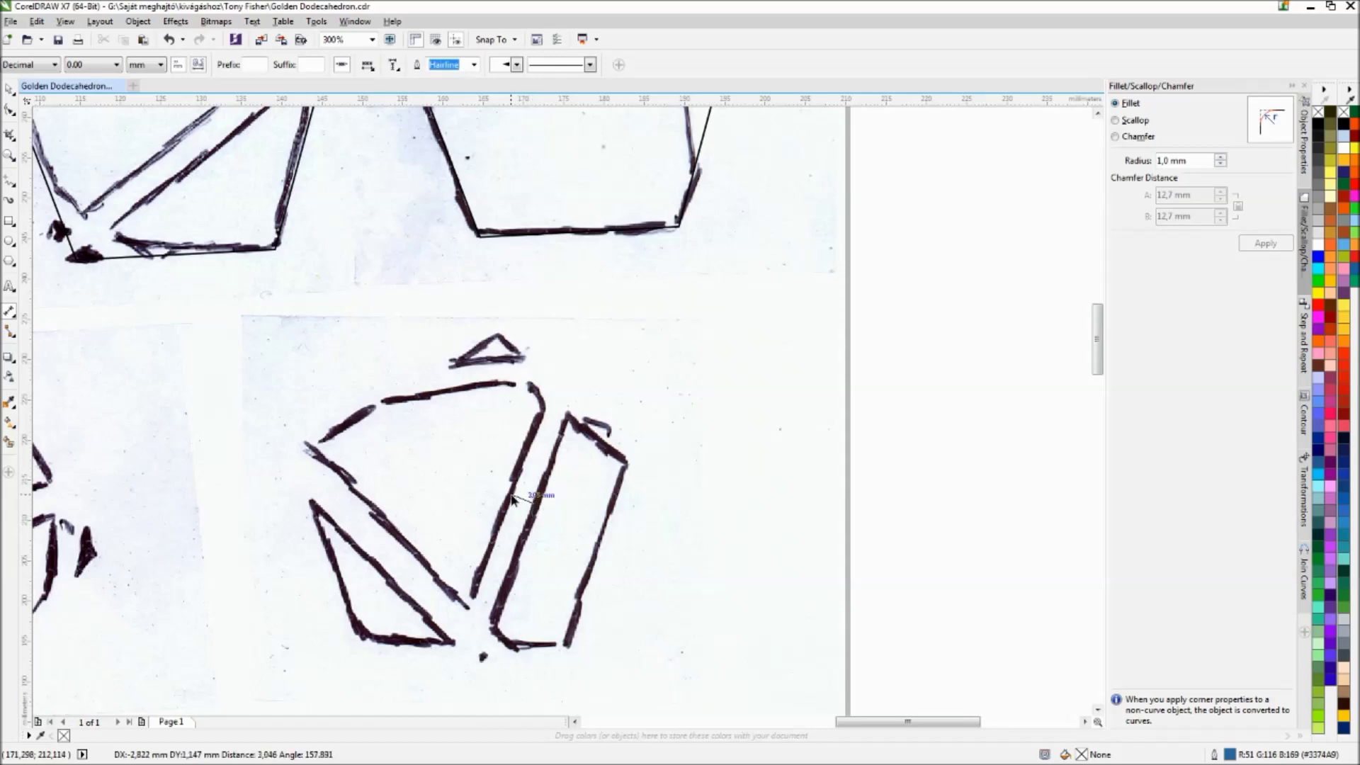
{"action": "scroll", "coordinate": [521, 506], "scroll_direction": "down", "scroll_amount": 2}
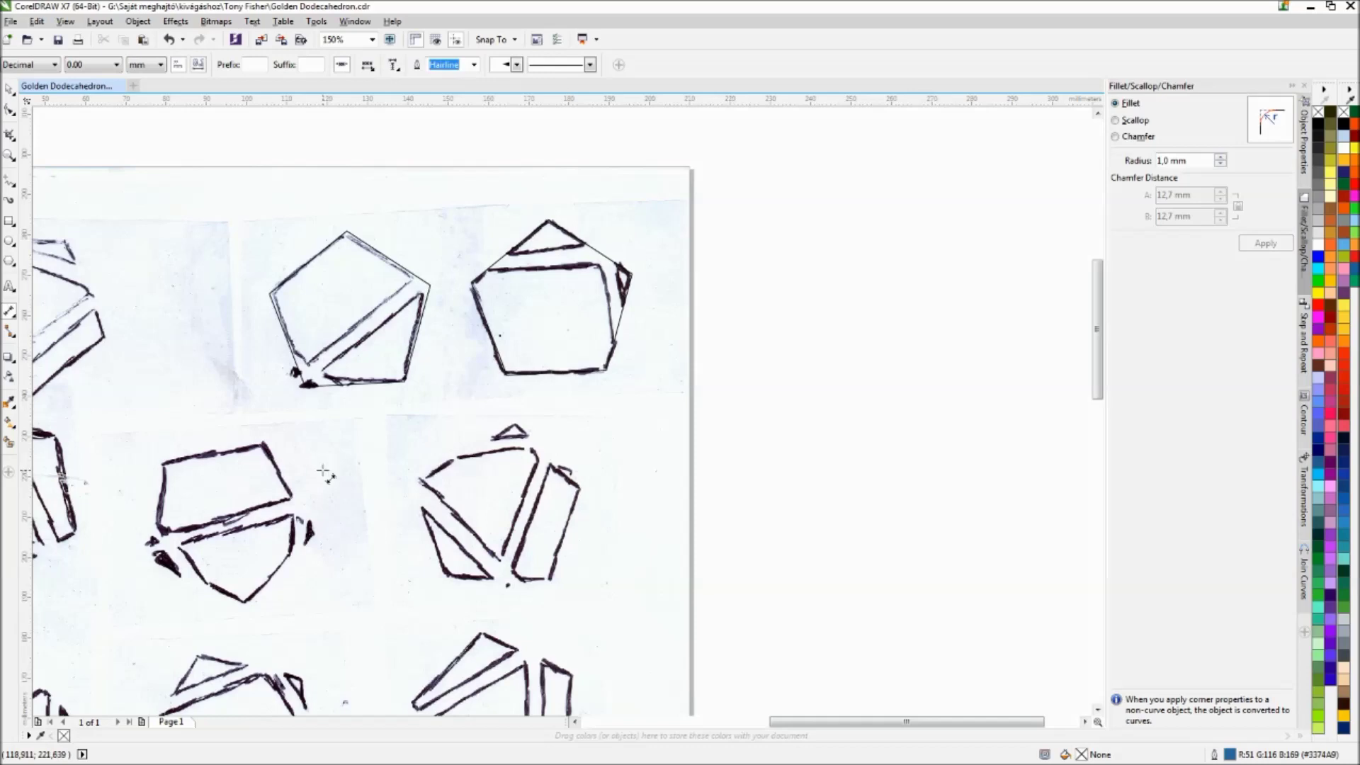
{"action": "scroll", "coordinate": [325, 472], "scroll_direction": "down", "scroll_amount": 2}
{"action": "scroll", "coordinate": [228, 473], "scroll_direction": "up", "scroll_amount": 4}
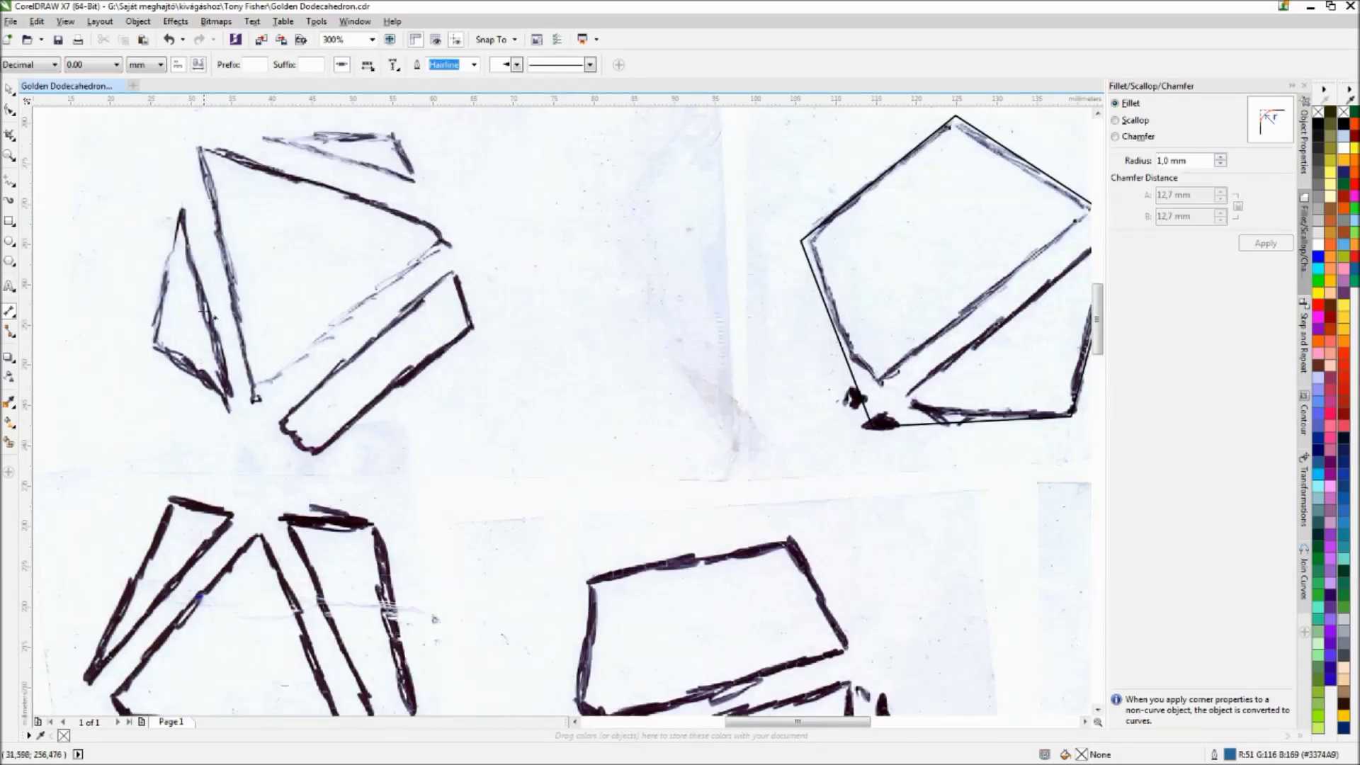
{"action": "left_click_drag", "start_coordinate": [212, 317], "coordinate": [235, 316]}
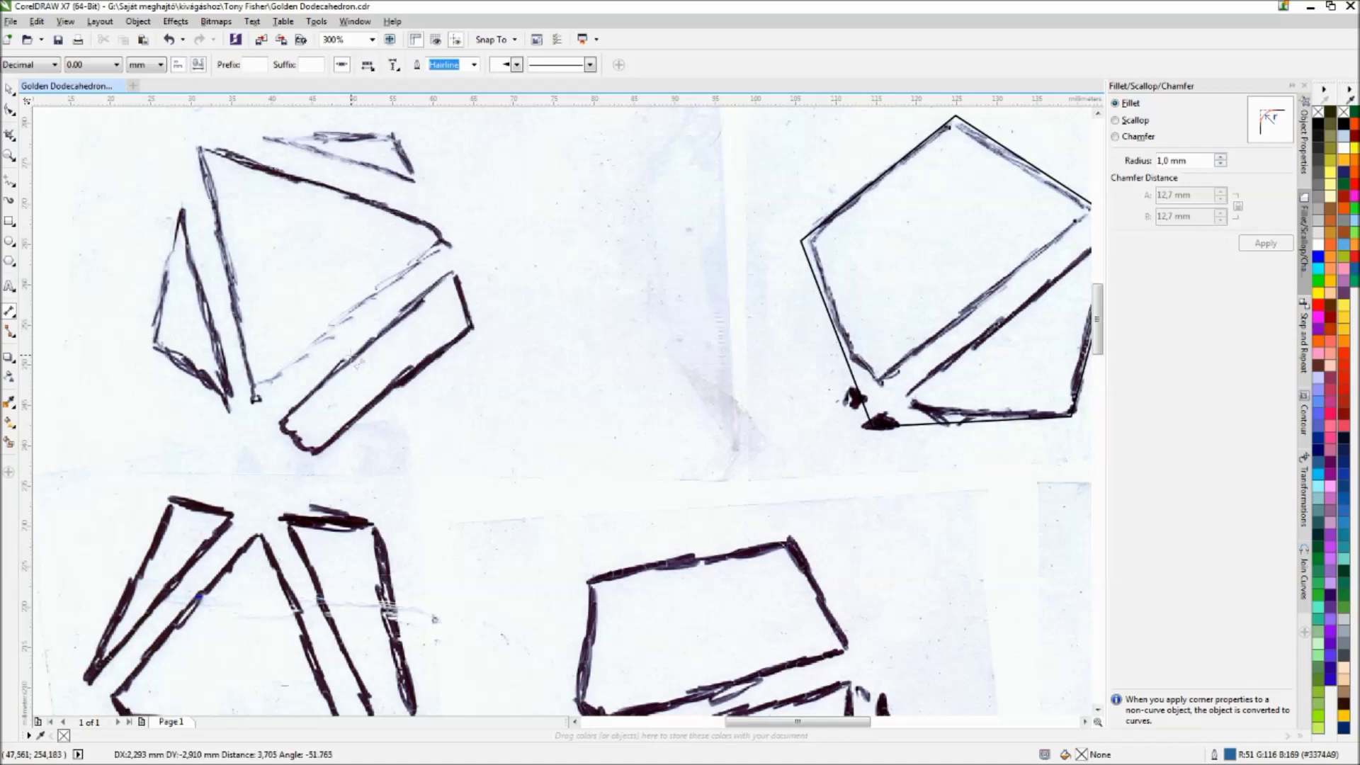
{"action": "left_click_drag", "start_coordinate": [343, 169], "coordinate": [336, 189]}
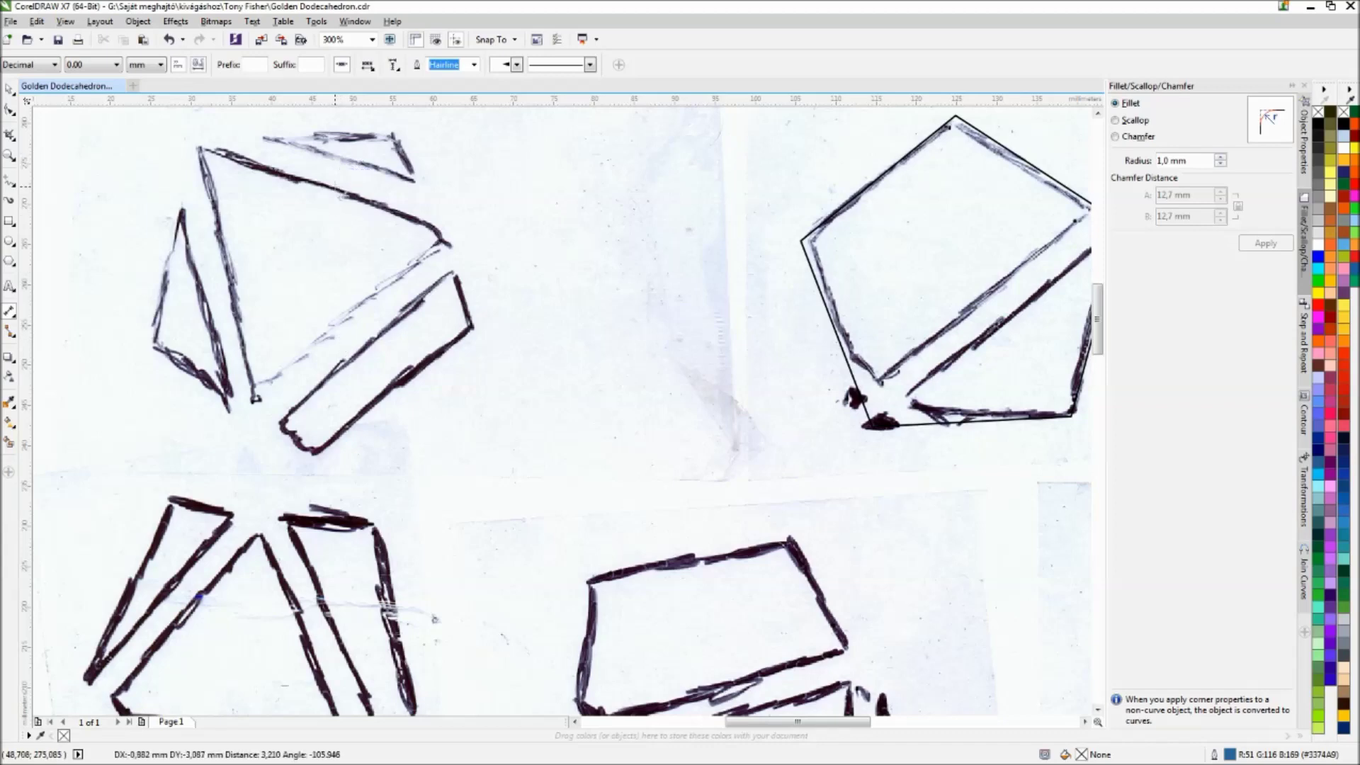
{"action": "scroll", "coordinate": [767, 287], "scroll_direction": "down", "scroll_amount": 4}
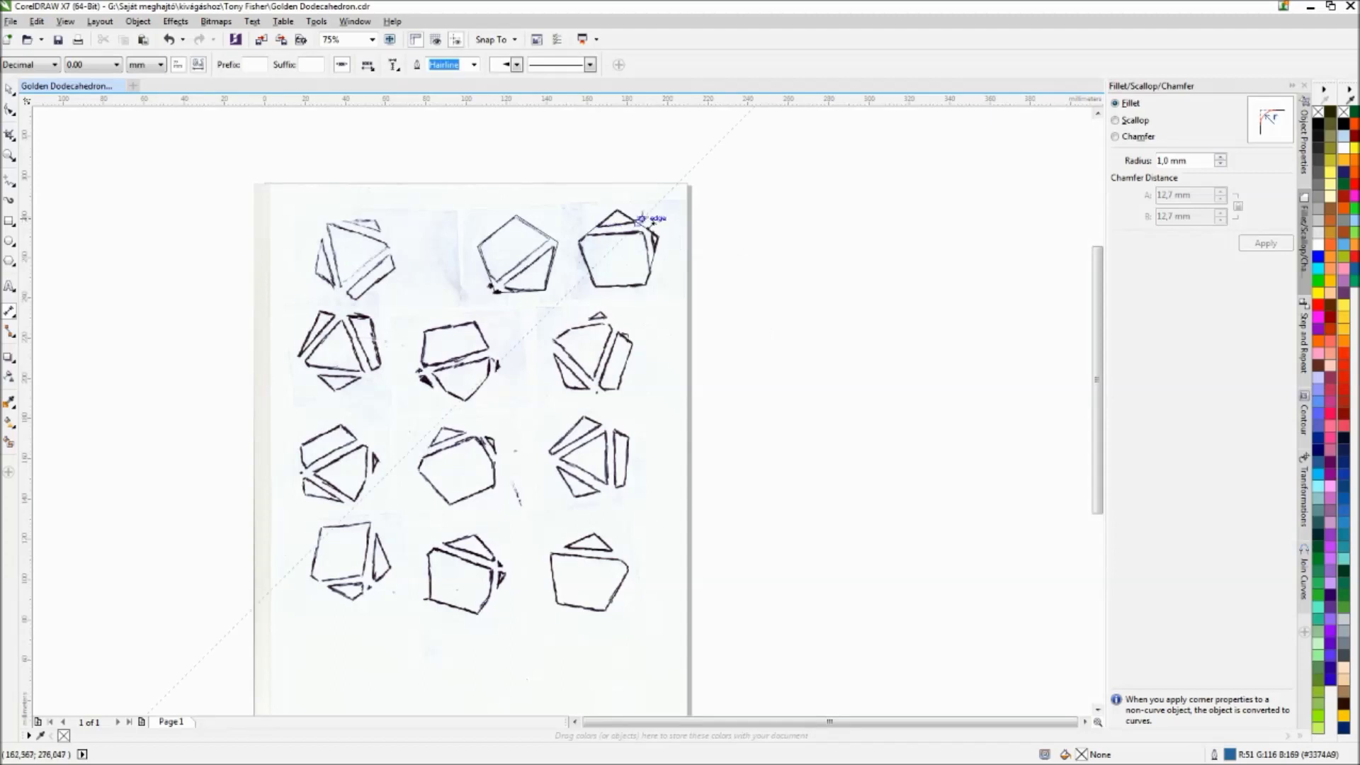
{"action": "scroll", "coordinate": [670, 237], "scroll_direction": "up", "scroll_amount": 4}
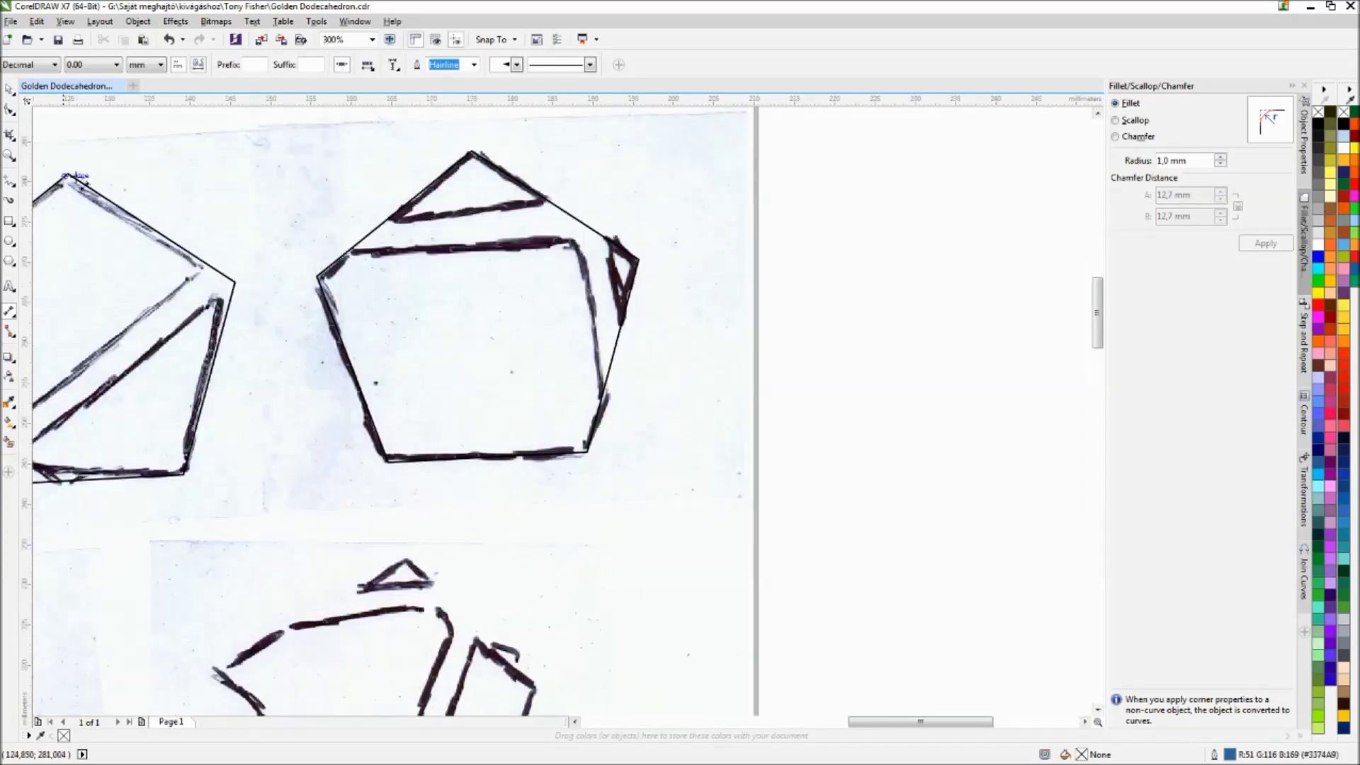
- Draw a 4 mm-high rectangle and place it along the pentagon's top edge
{"action": "left_click", "coordinate": [10, 220]}
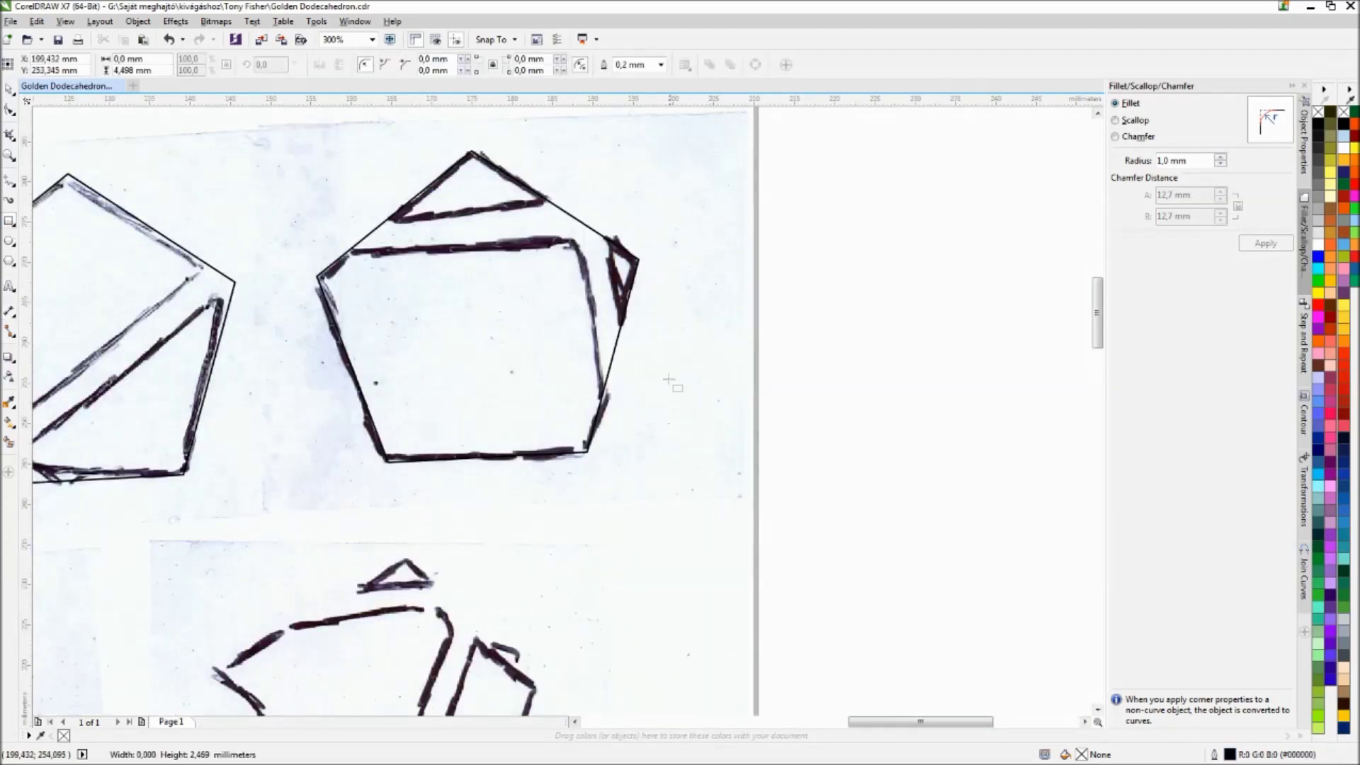
{"action": "left_click_drag", "start_coordinate": [668, 377], "coordinate": [936, 423]}
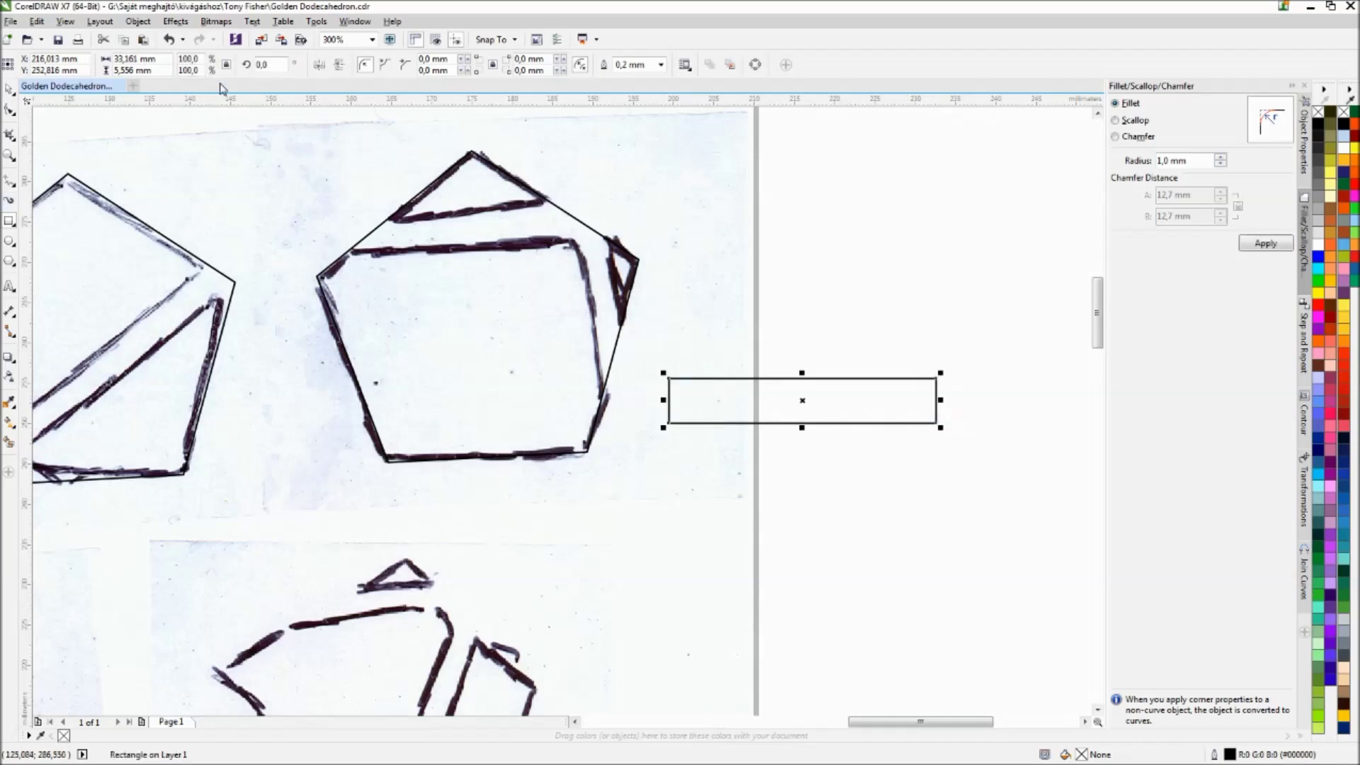
{"action": "double_click", "coordinate": [125, 70]}
{"action": "type", "text": "4"}
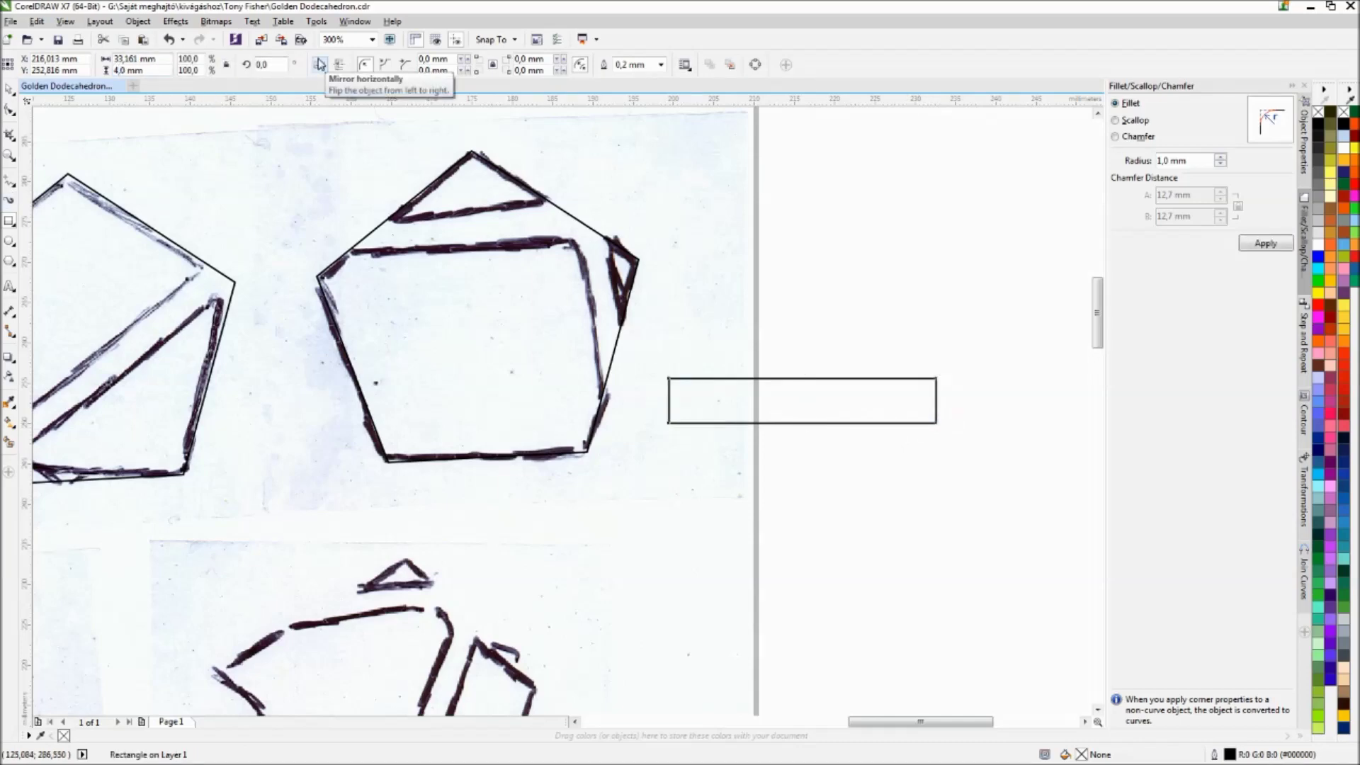
{"action": "left_click", "coordinate": [13, 87]}
{"action": "left_click_drag", "start_coordinate": [684, 416], "coordinate": [355, 249]}
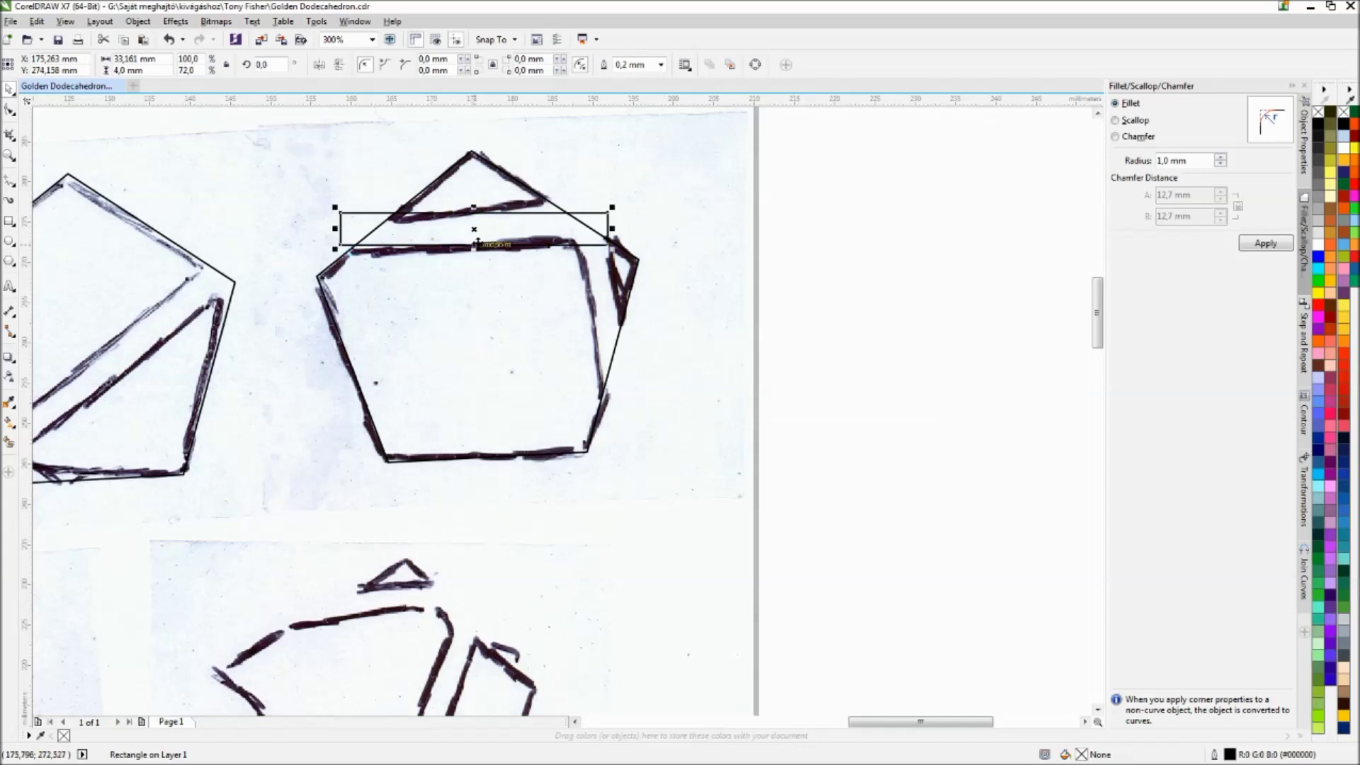
{"action": "scroll", "coordinate": [357, 245], "scroll_direction": "up", "scroll_amount": 1}
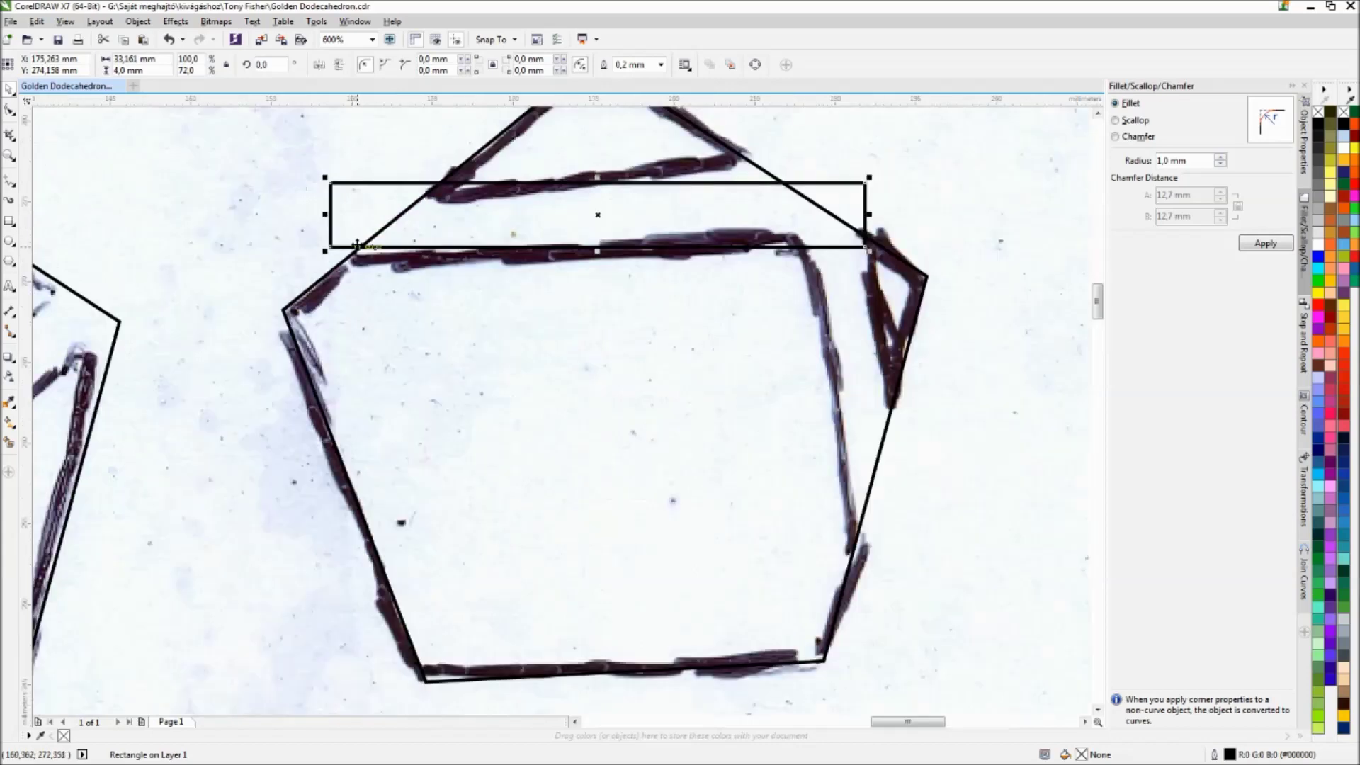
{"action": "left_click_drag", "start_coordinate": [379, 248], "coordinate": [356, 257]}
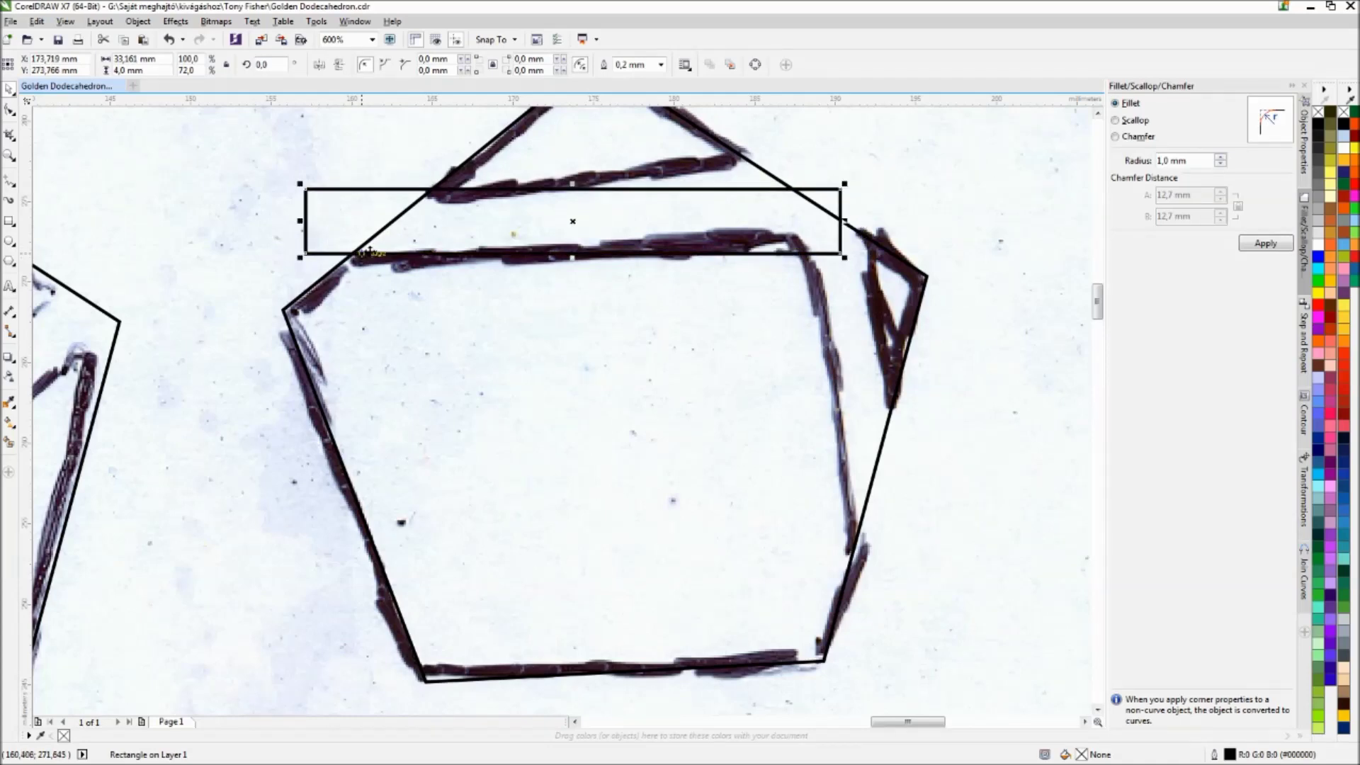
- Set the rectangle's rotation pivot at the edge intersection and check the snapping options
{"action": "left_click", "coordinate": [843, 226]}
{"action": "left_click_drag", "start_coordinate": [573, 220], "coordinate": [352, 253]}
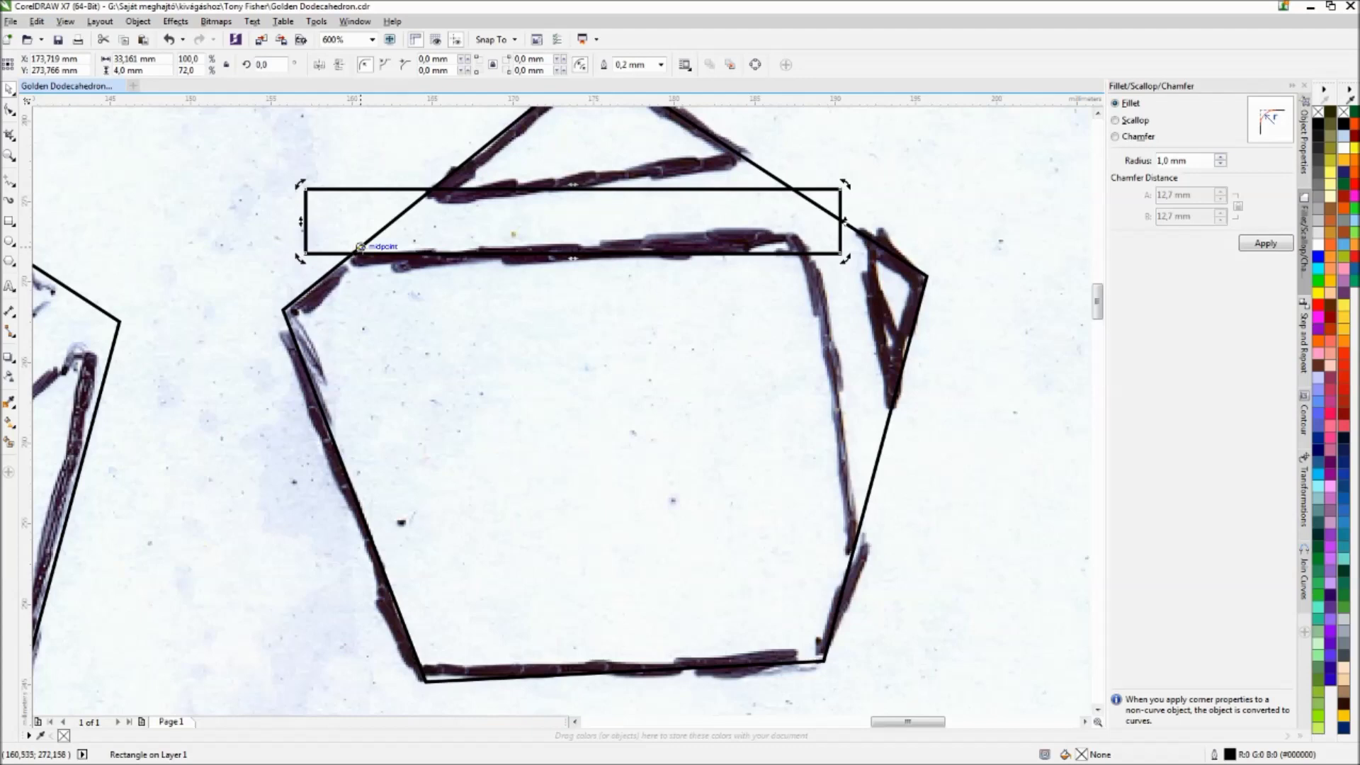
{"action": "left_click", "coordinate": [352, 253]}
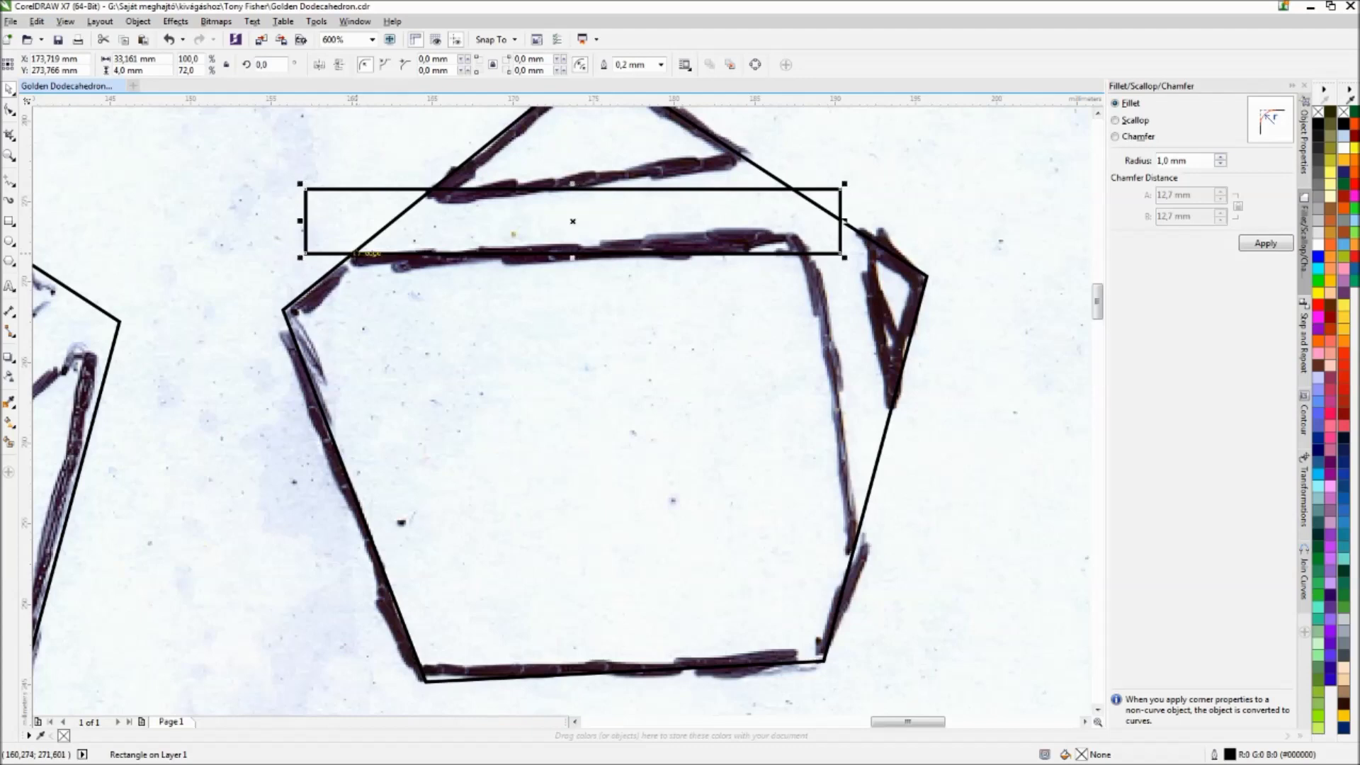
{"action": "left_click", "coordinate": [496, 40]}
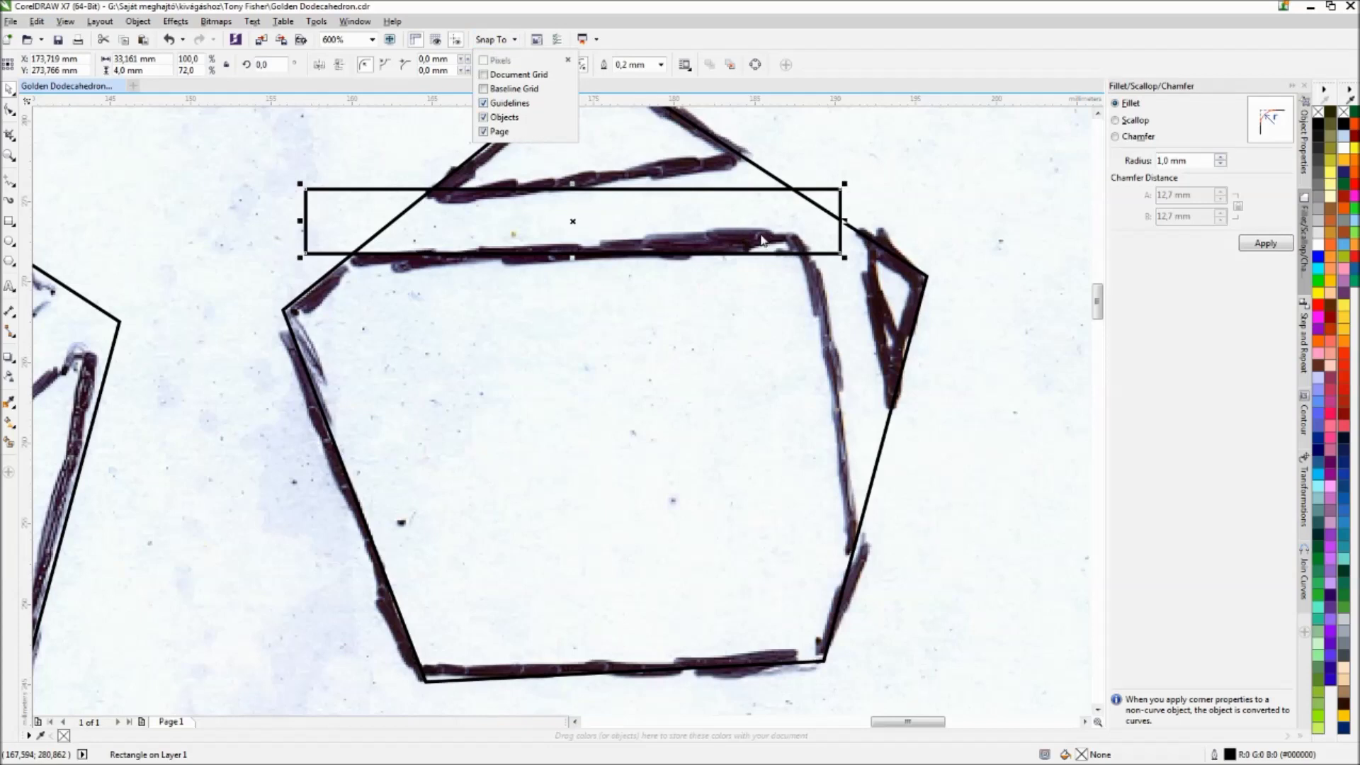
{"action": "left_click", "coordinate": [919, 201]}
- Stretch the strip to 41.545 mm wide and tilt it 3.543° along the sketched edge
{"action": "left_click_drag", "start_coordinate": [845, 222], "coordinate": [979, 221]}
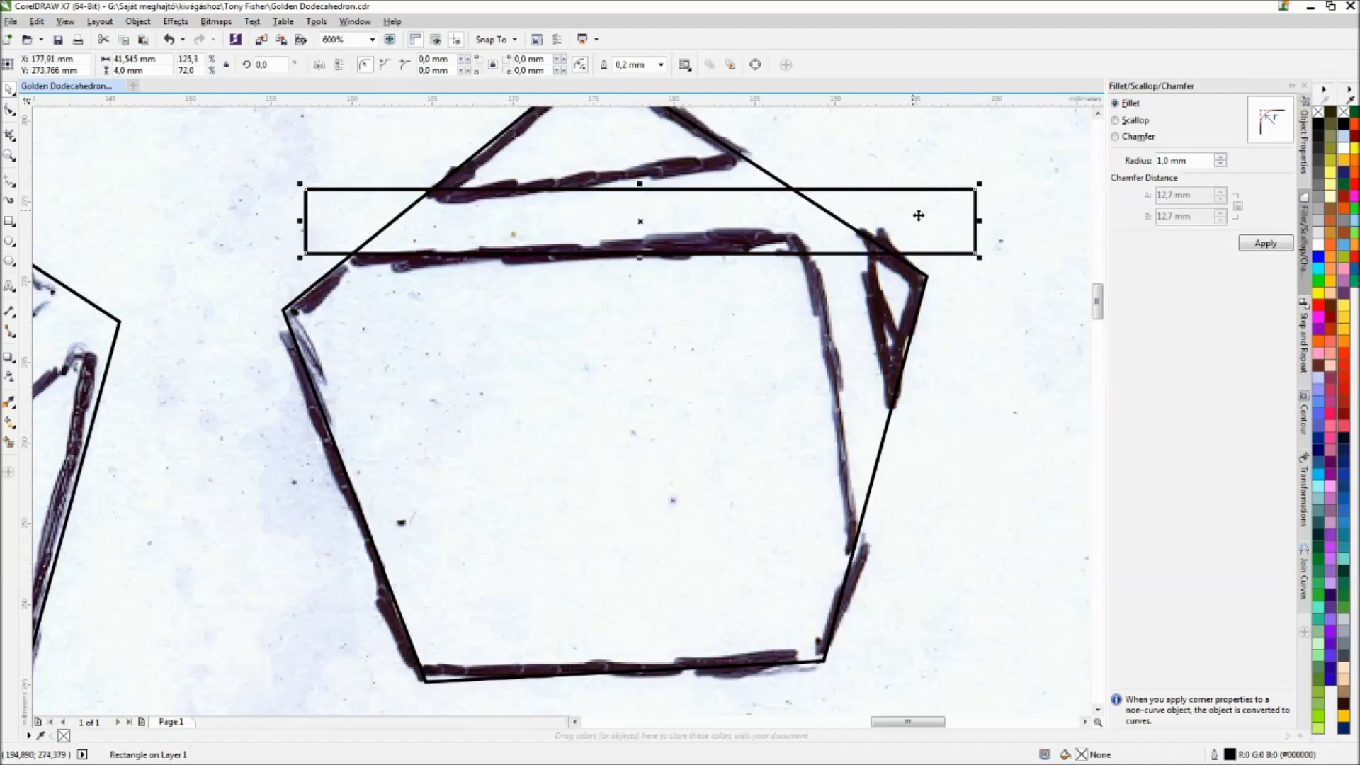
{"action": "left_click", "coordinate": [914, 211]}
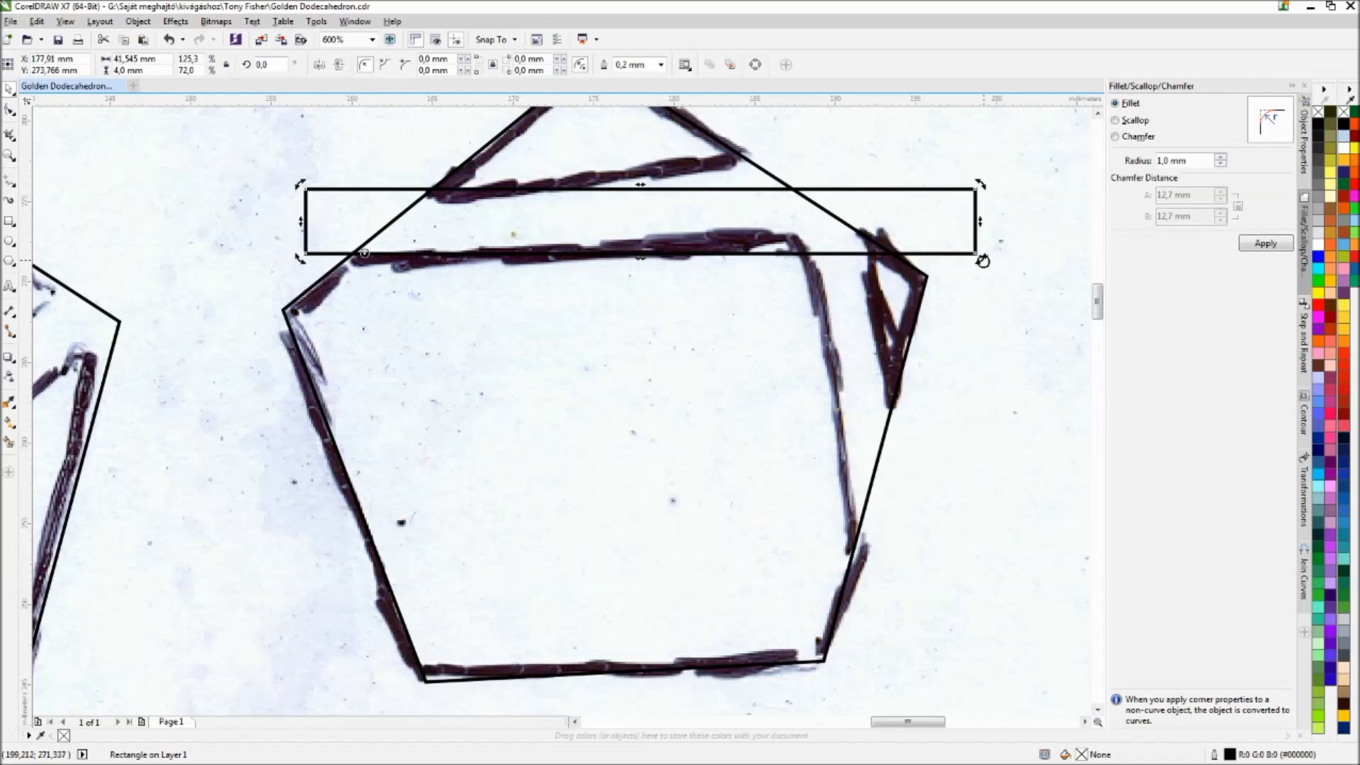
{"action": "left_click_drag", "start_coordinate": [983, 261], "coordinate": [986, 221]}
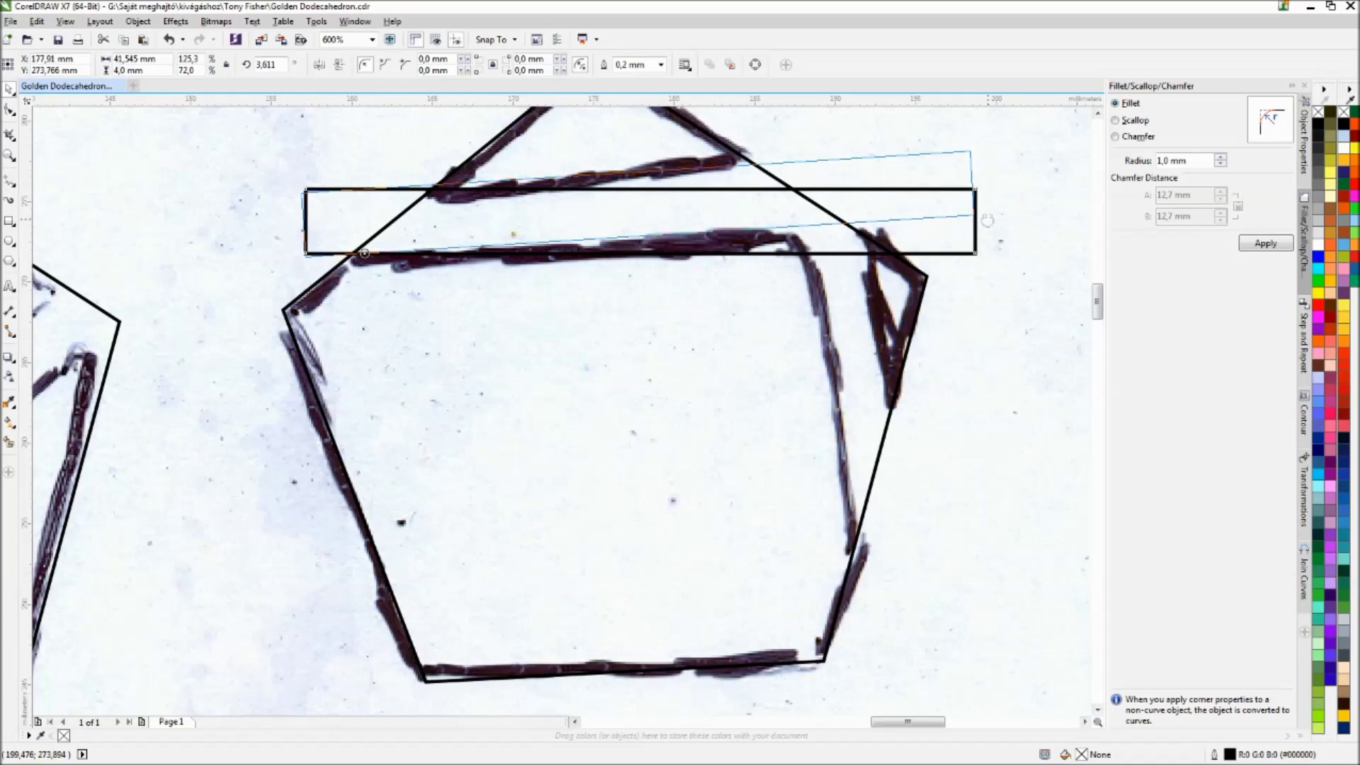
{"action": "left_click_drag", "start_coordinate": [988, 221], "coordinate": [984, 214]}
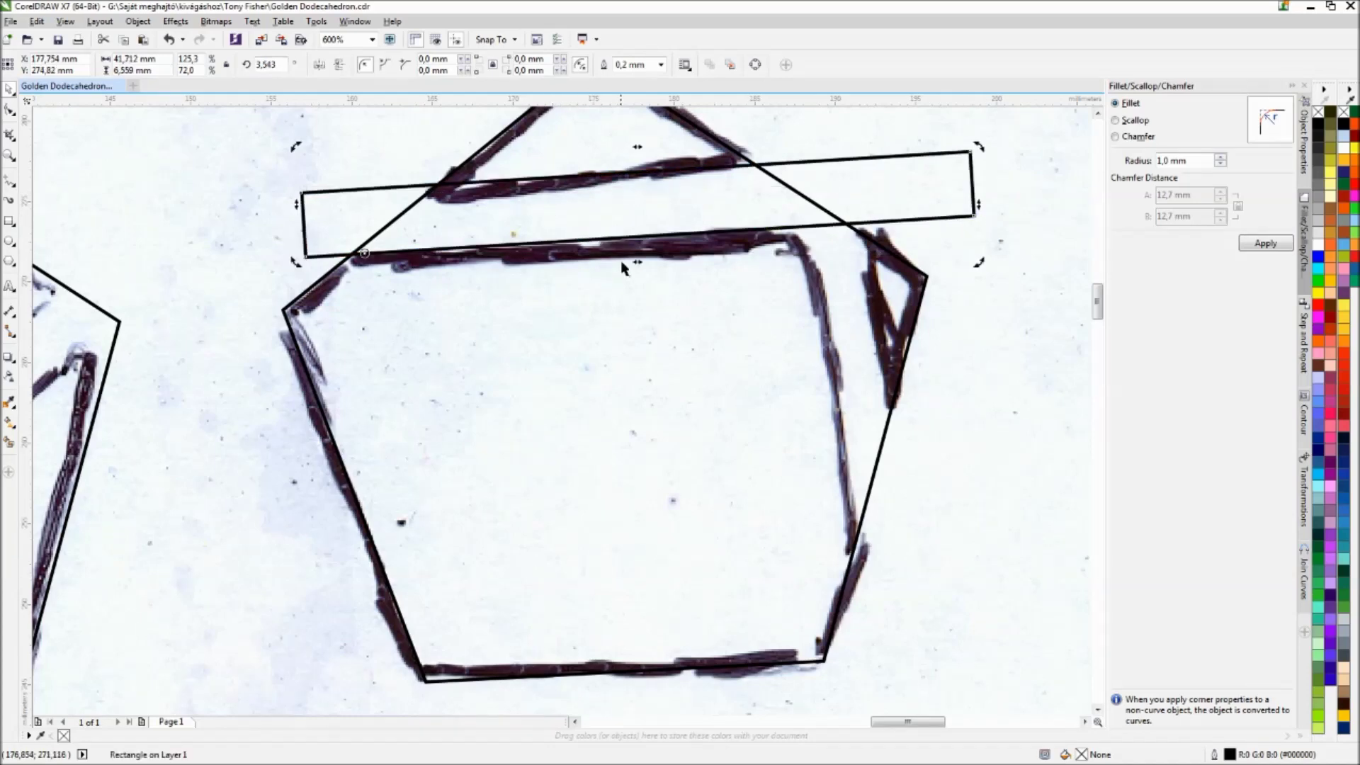
{"action": "left_click", "coordinate": [249, 175]}
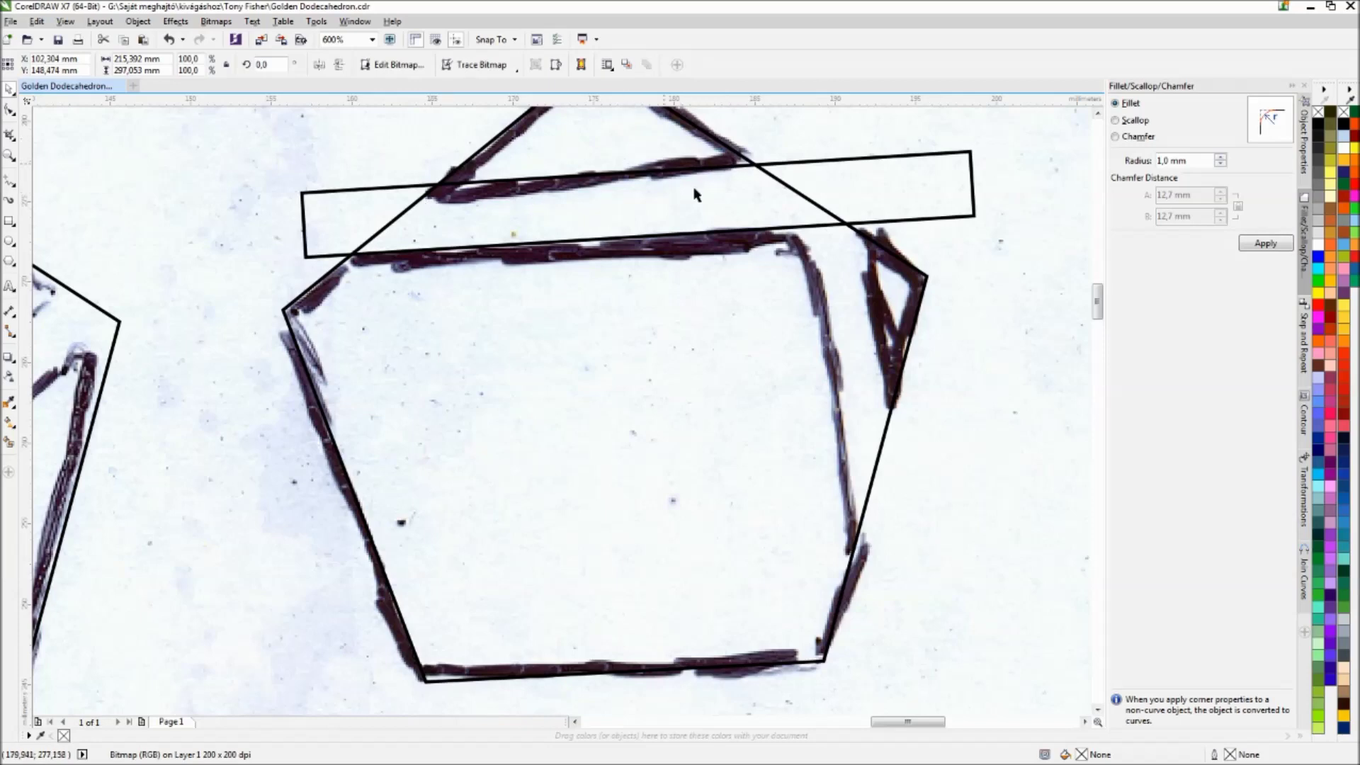
- Nudge the strip slightly down and left, then drag a copy lower on the pentagon
{"action": "left_click", "coordinate": [484, 211]}
{"action": "key", "text": "Down"}
{"action": "key", "text": "Down"}
{"action": "key", "text": "Left"}
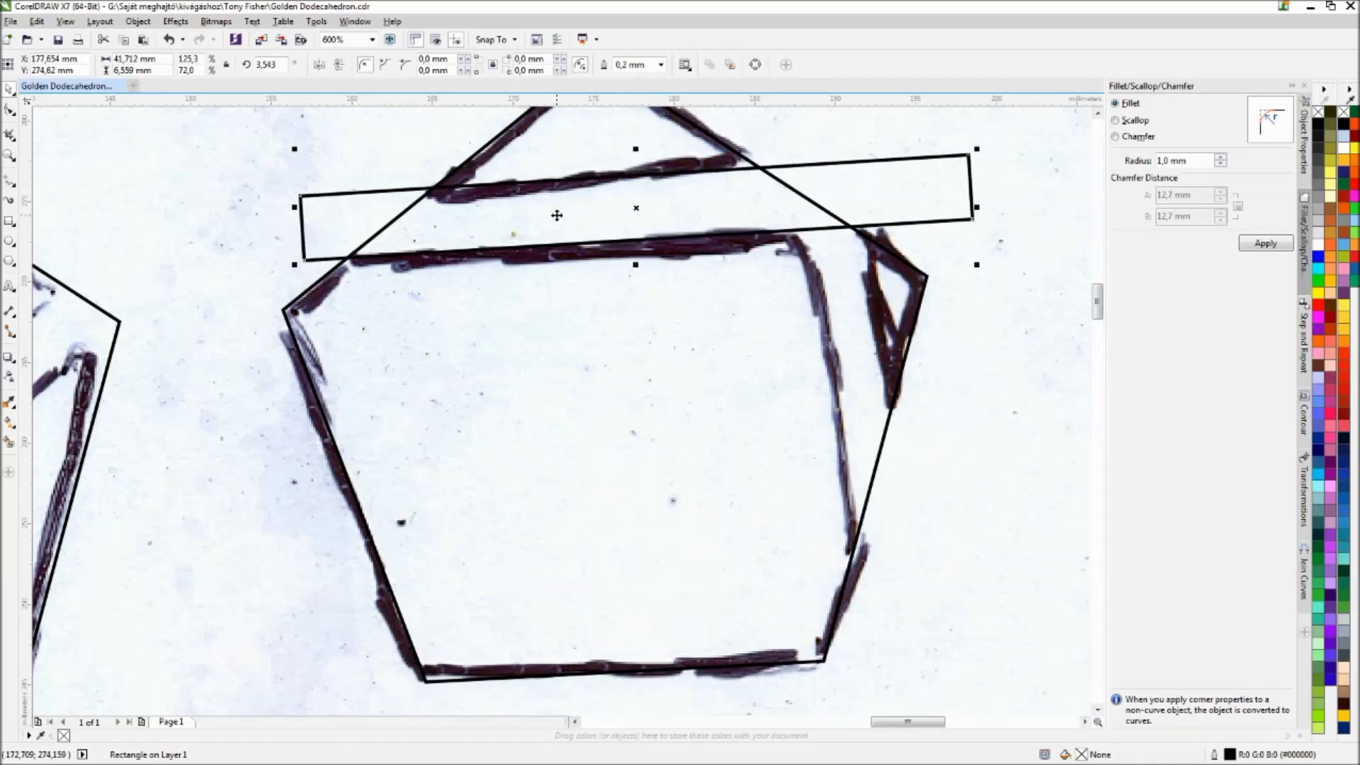
{"action": "key", "text": "Down"}
{"action": "key", "text": "Left"}
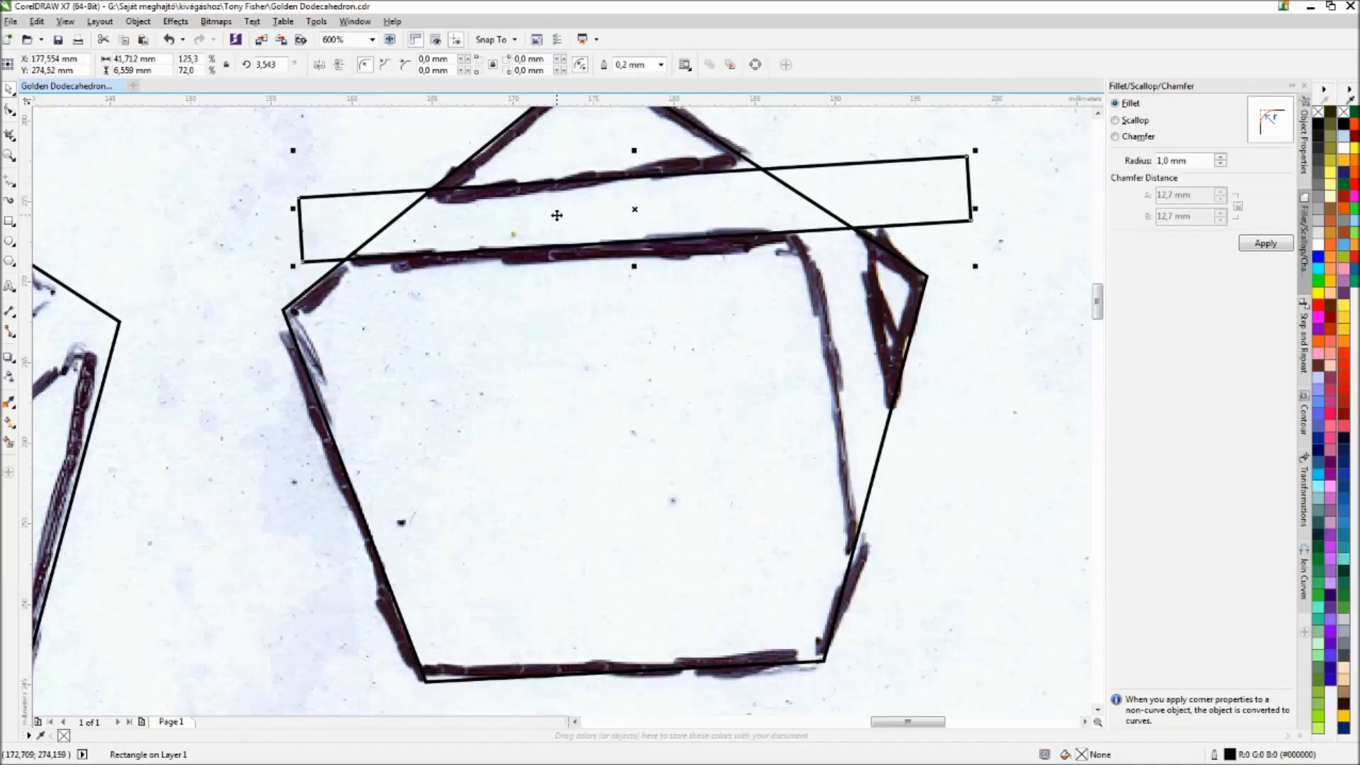
{"action": "key", "text": "Left"}
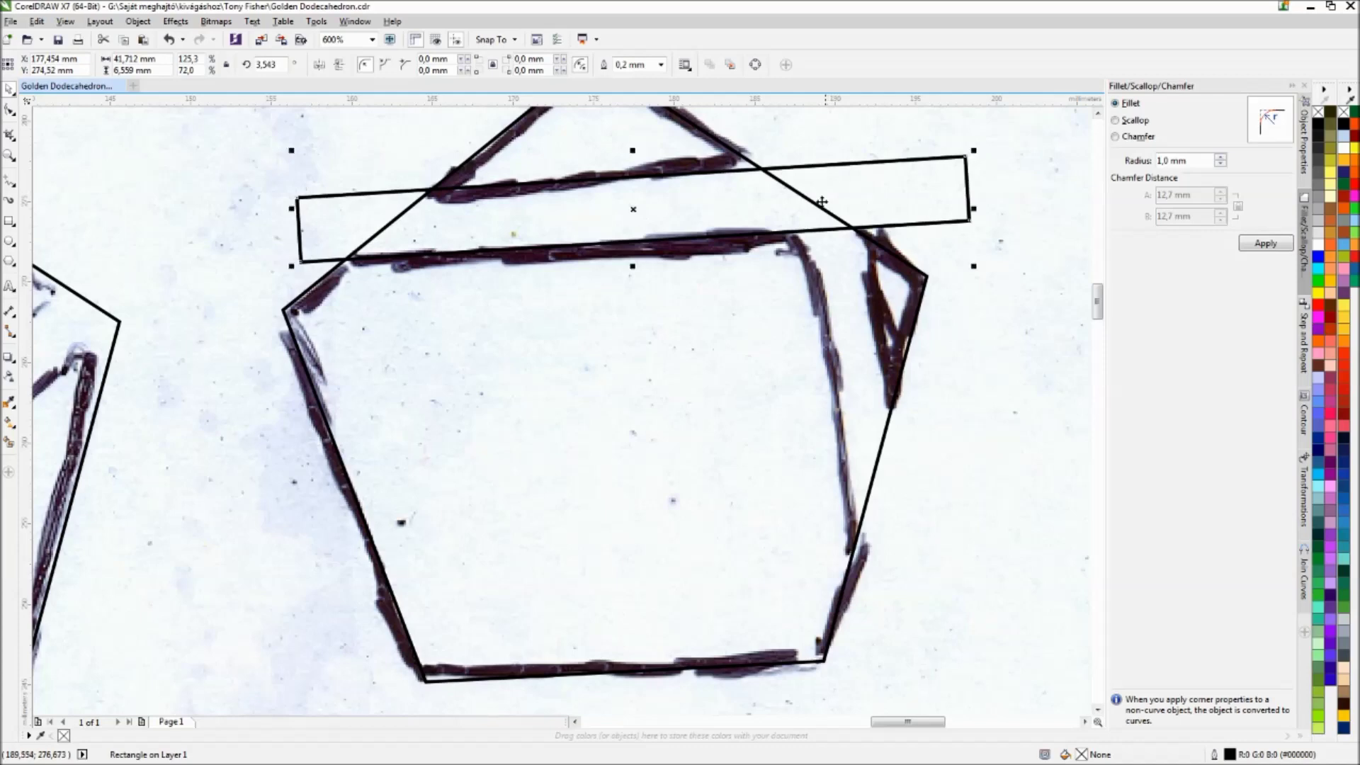
{"action": "left_click_drag", "start_coordinate": [760, 228], "coordinate": [641, 381]}
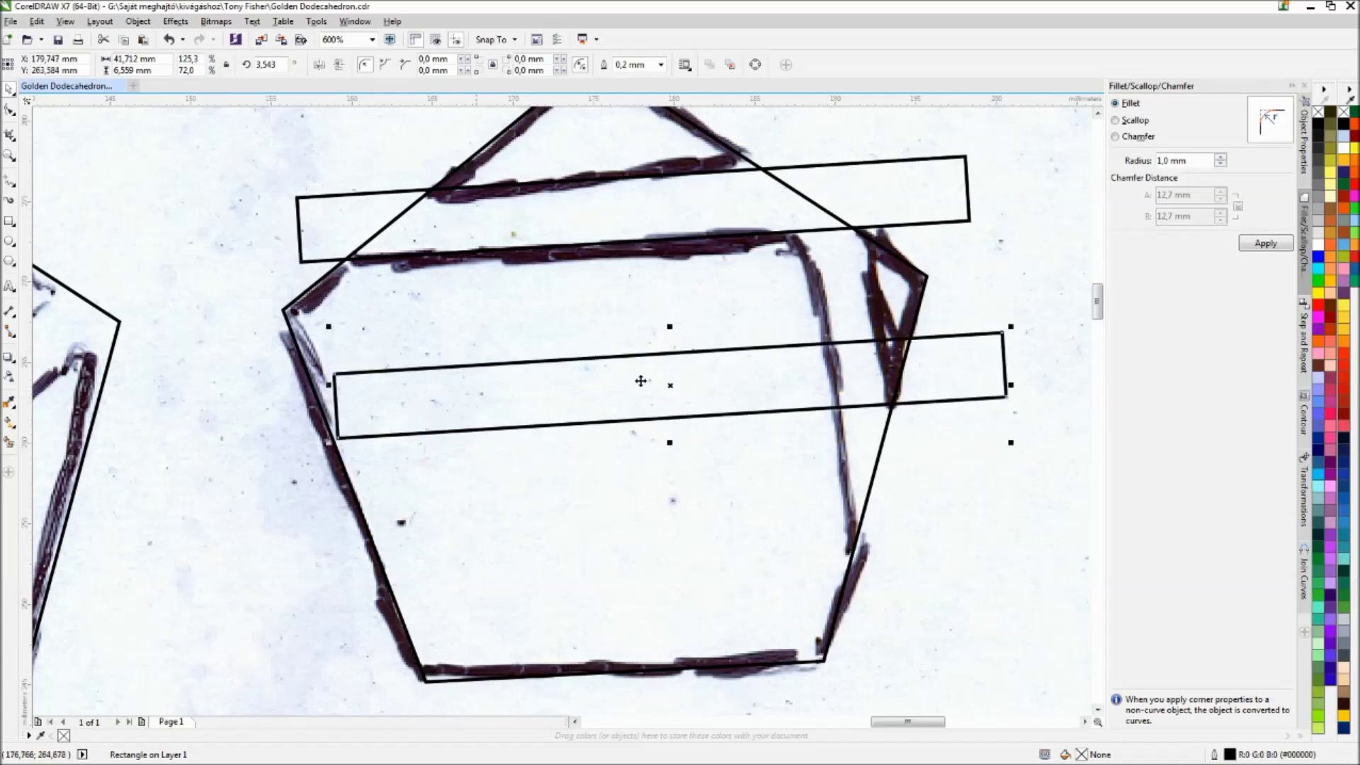
- Straighten the copied strip to 0° and measure the sketched line thickness
{"action": "left_click", "coordinate": [264, 65]}
{"action": "type", "text": "0"}
{"action": "key", "text": "Return"}
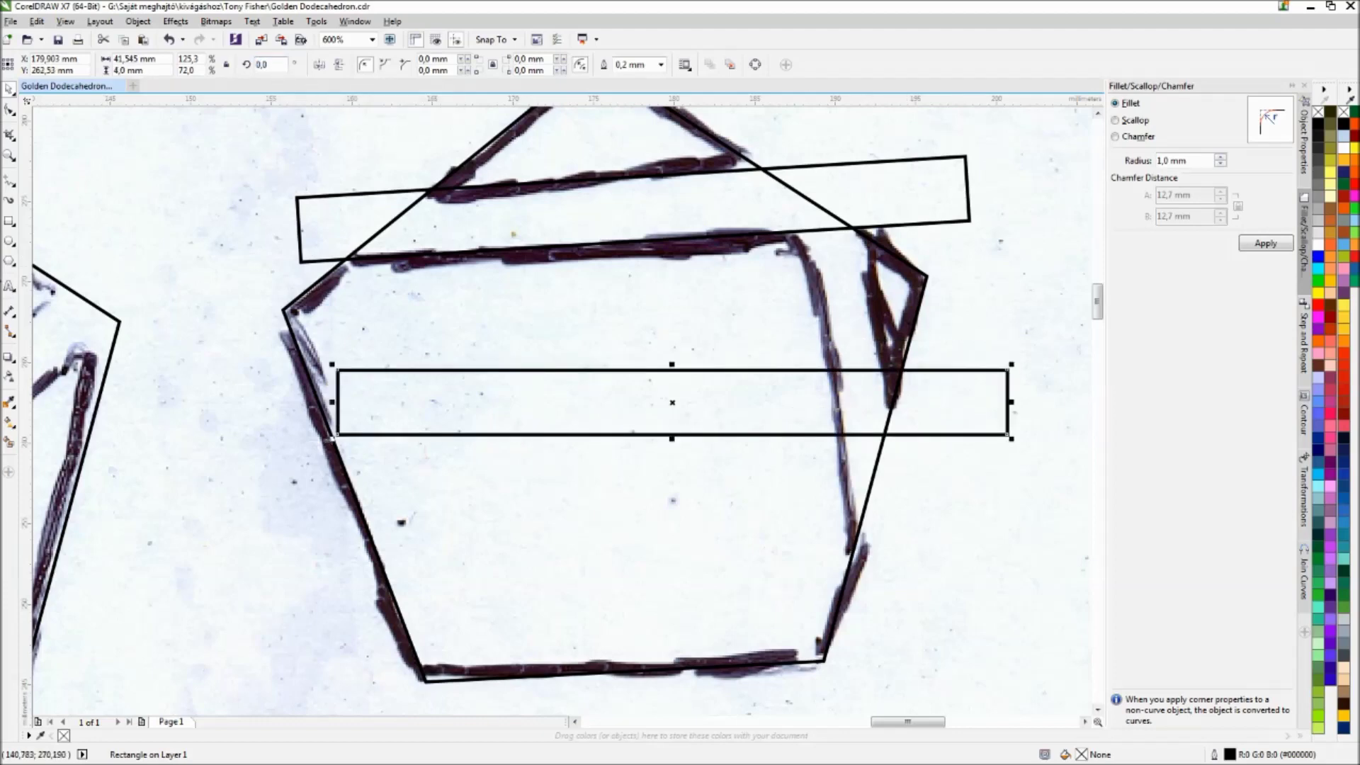
{"action": "left_click", "coordinate": [10, 310]}
{"action": "left_click_drag", "start_coordinate": [830, 317], "coordinate": [876, 319]}
{"action": "key", "text": "Escape"}
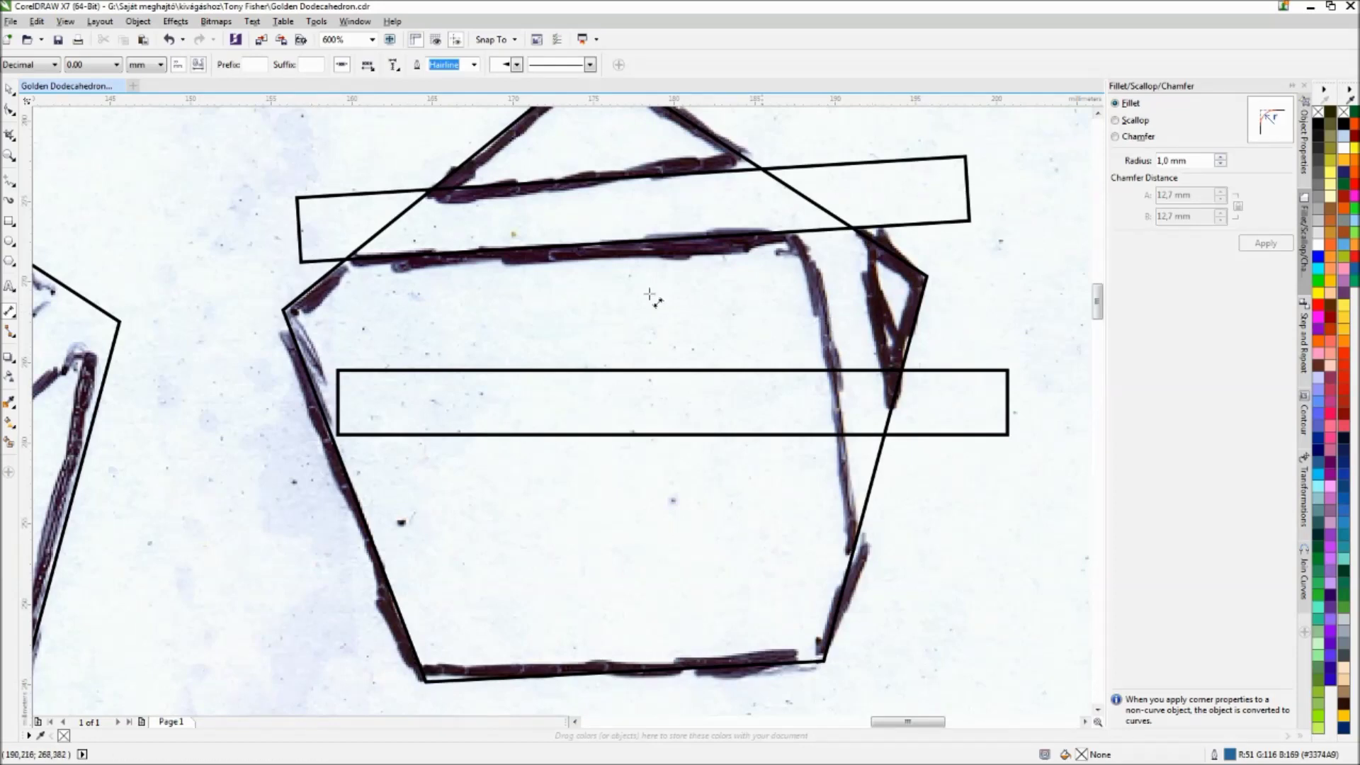
- Set the copy's height to 3 mm and move it toward the pentagon's right corner
{"action": "left_click", "coordinate": [8, 88]}
{"action": "left_click", "coordinate": [615, 397]}
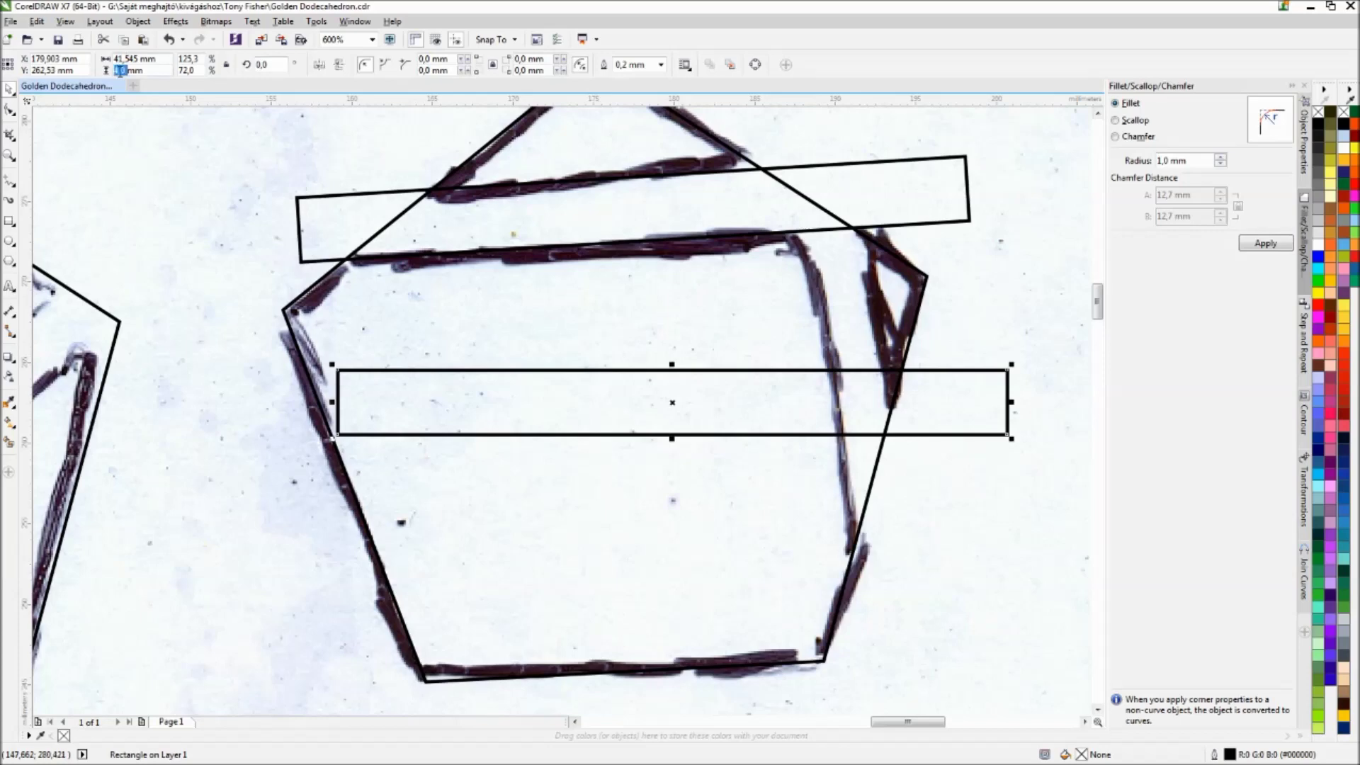
{"action": "type", "text": "3"}
{"action": "key", "text": "Return"}
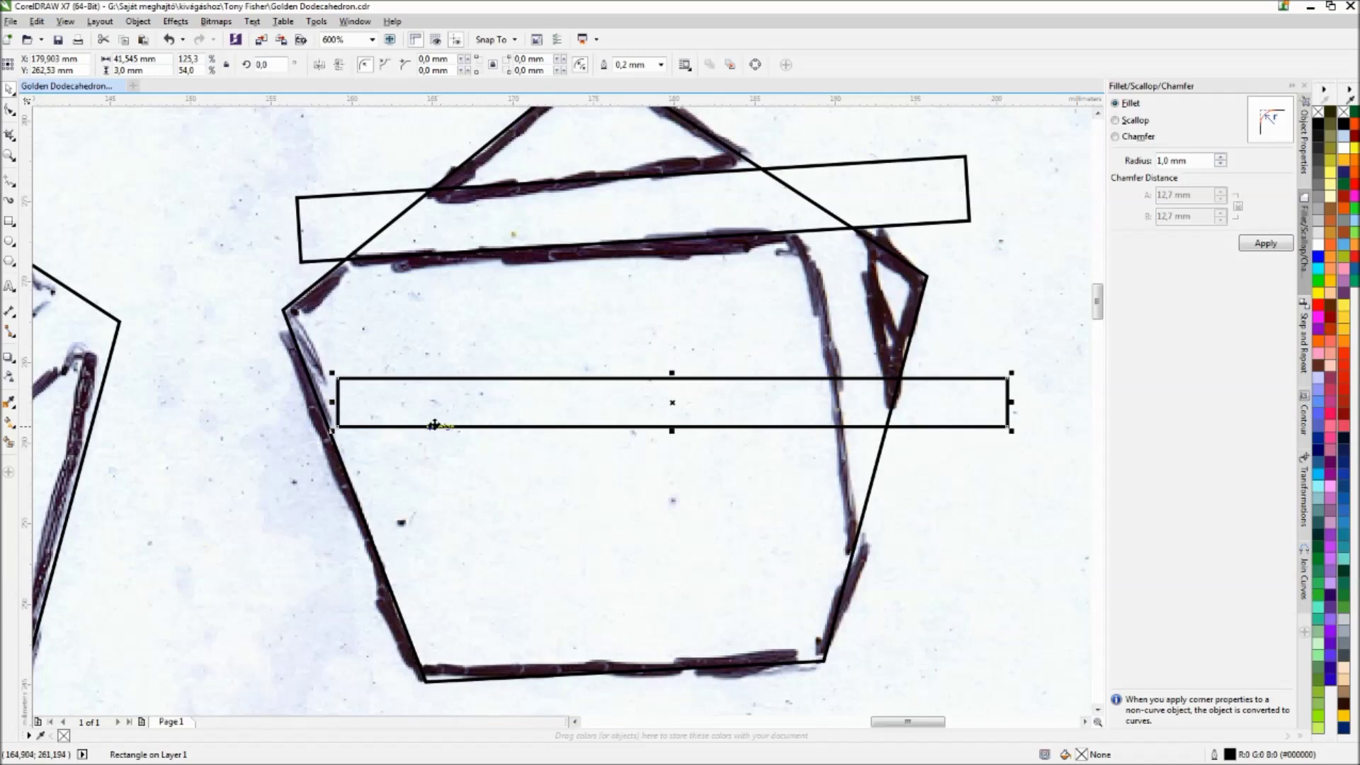
{"action": "left_click_drag", "start_coordinate": [454, 424], "coordinate": [707, 276]}
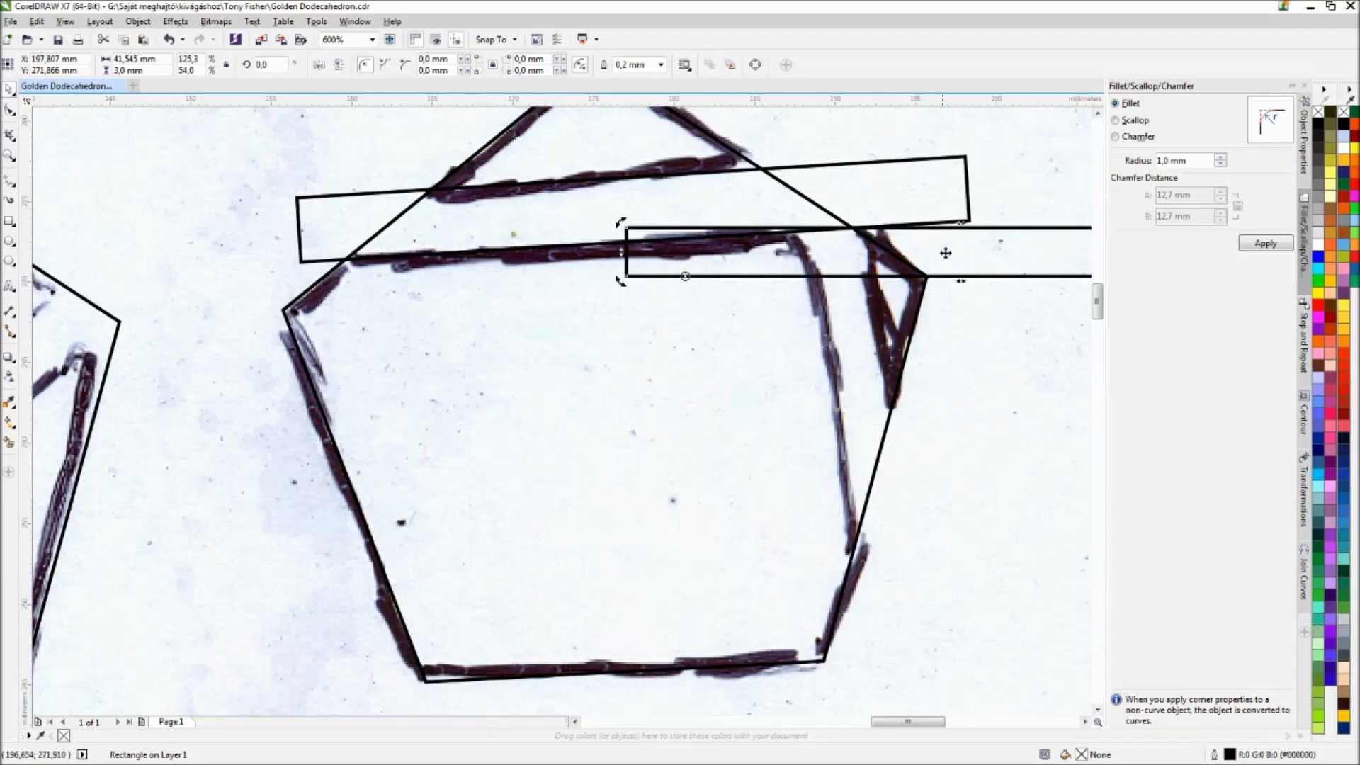
- Rotate the copy about 280.6° to run along the pentagon's right edge, crossing the top strip
{"action": "left_click", "coordinate": [962, 253]}
{"action": "left_click", "coordinate": [963, 256]}
{"action": "left_click", "coordinate": [692, 277]}
{"action": "left_click_drag", "start_coordinate": [998, 228], "coordinate": [875, 346]}
{"action": "key", "text": "Right"}
{"action": "key", "text": "Right"}
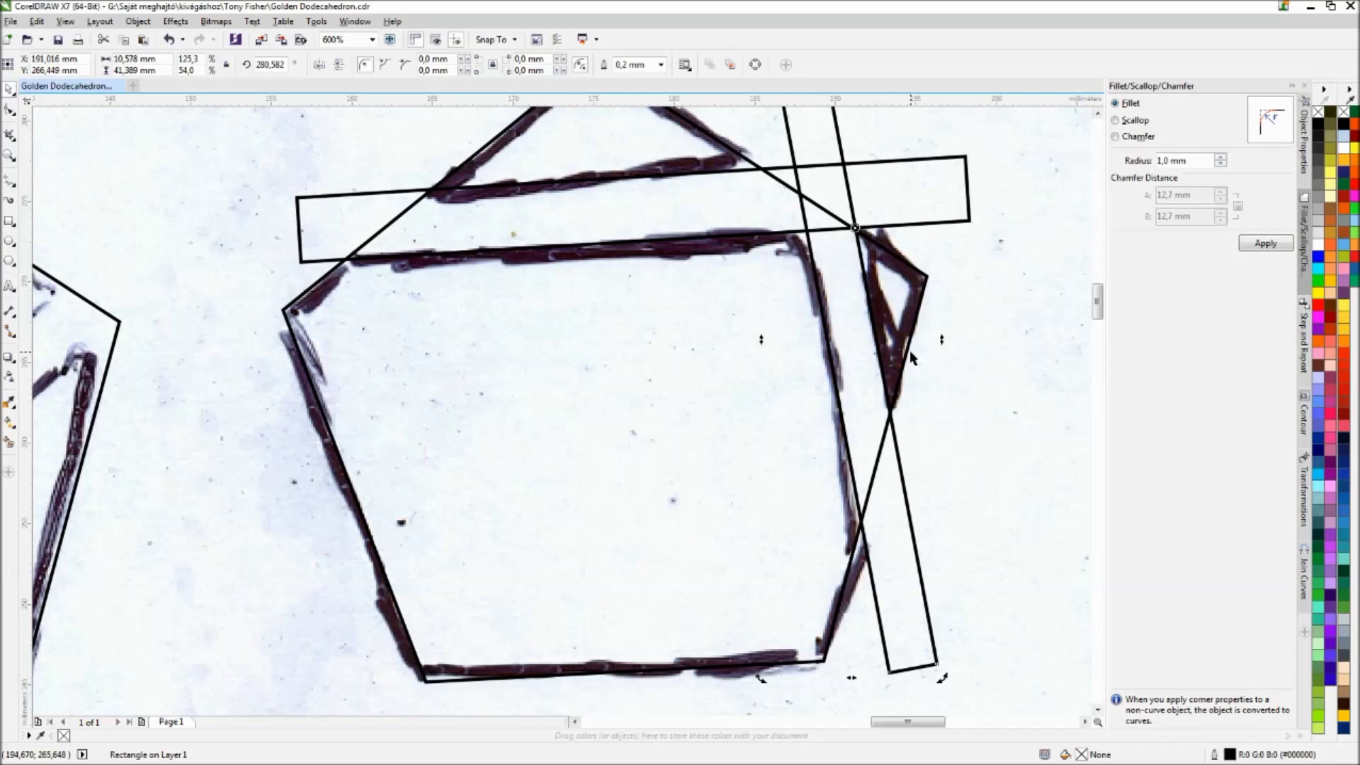
{"action": "left_click", "coordinate": [343, 222], "text": "shift"}
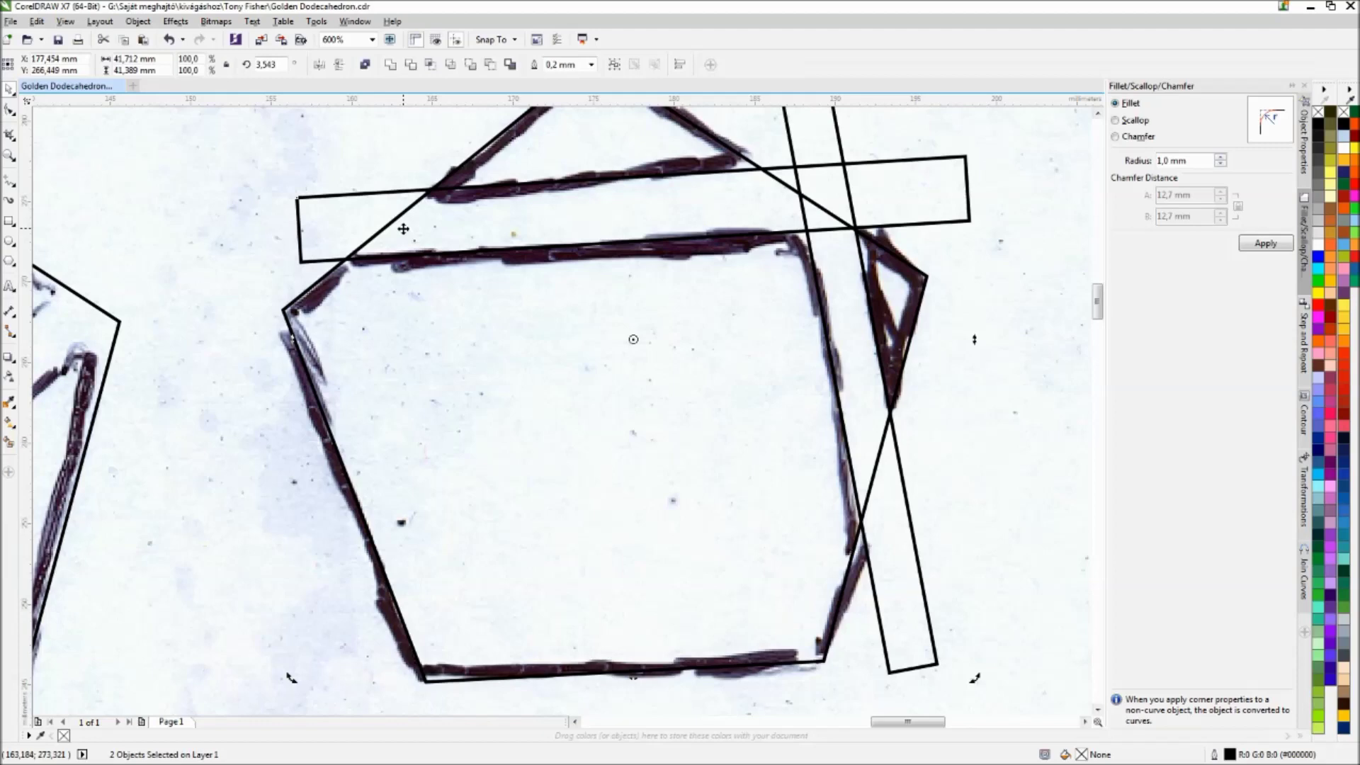
- Weld the two strips, cut them from the pentagon, and fill the resulting pieces yellow
{"action": "left_click", "coordinate": [390, 65]}
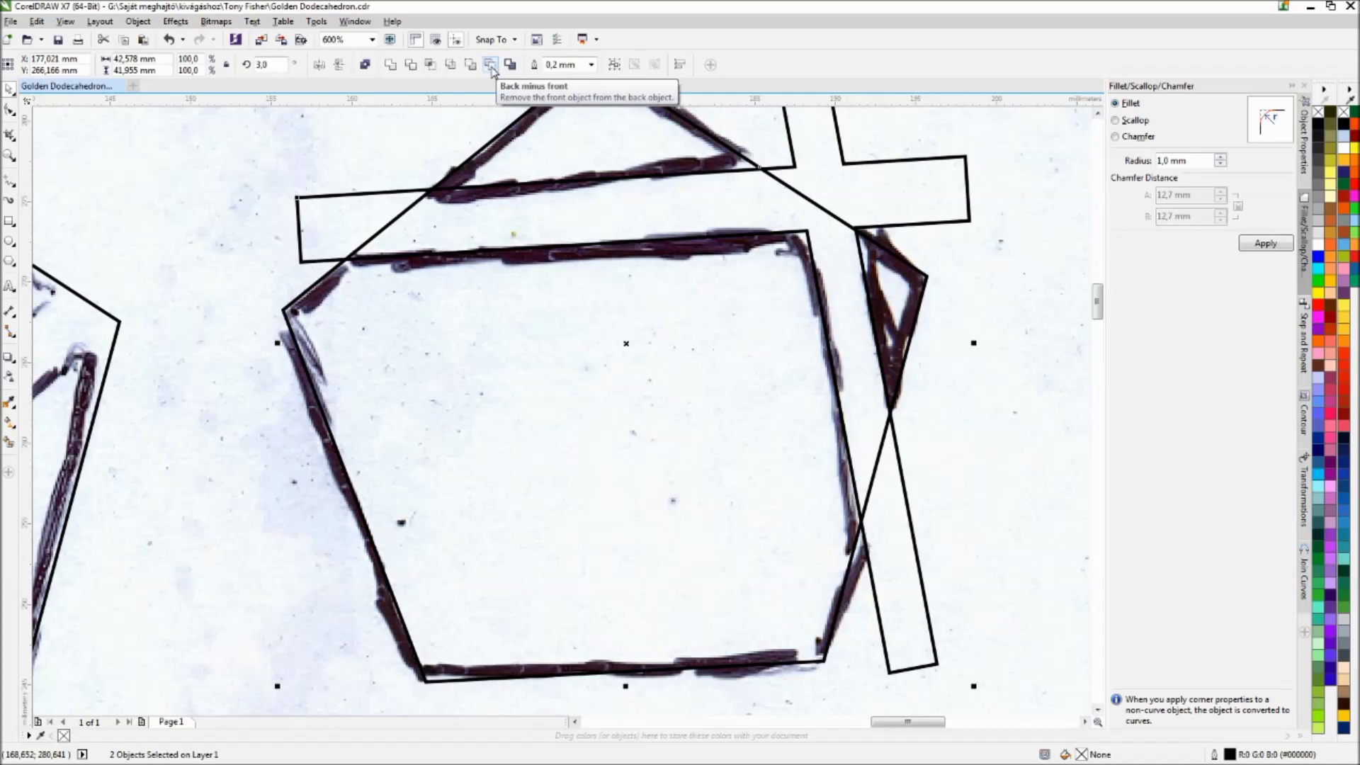
{"action": "left_click", "coordinate": [491, 68]}
{"action": "left_click", "coordinate": [686, 409]}
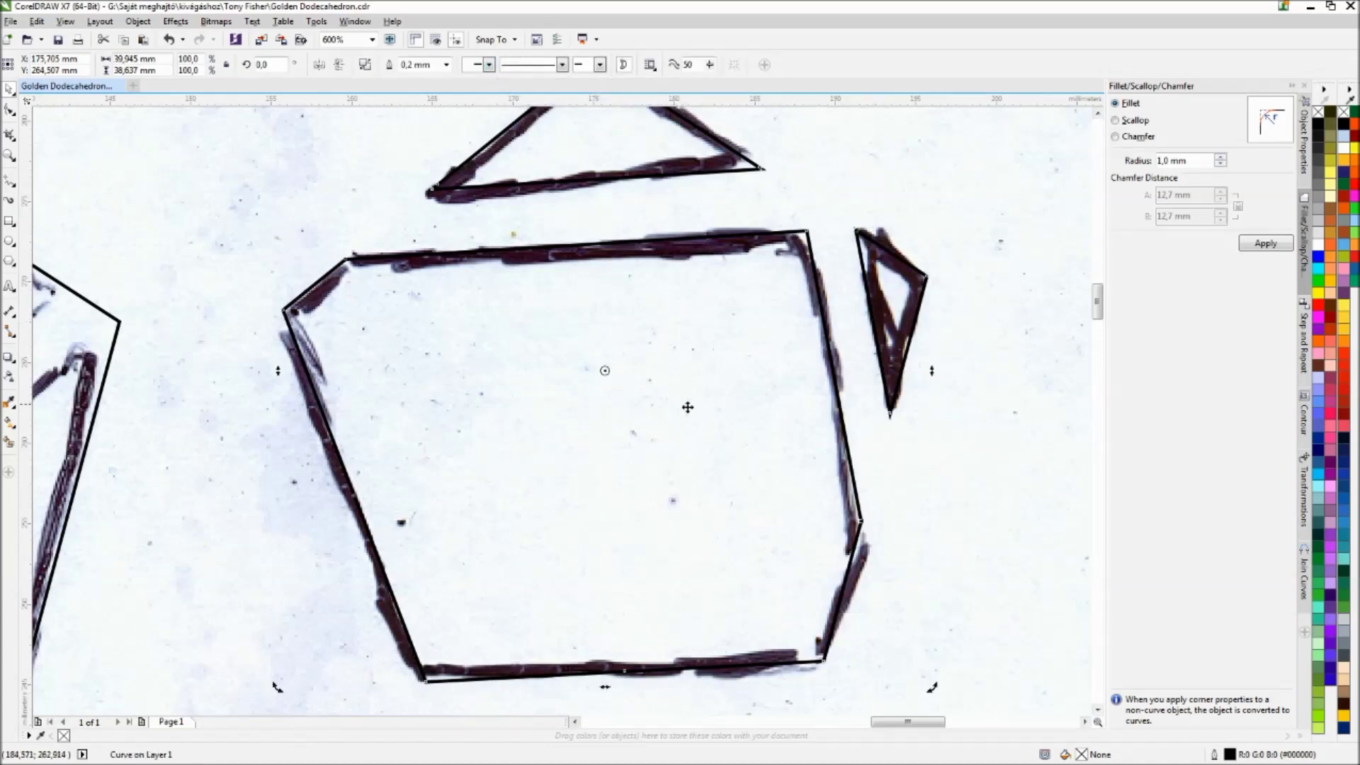
{"action": "left_click", "coordinate": [1318, 292]}
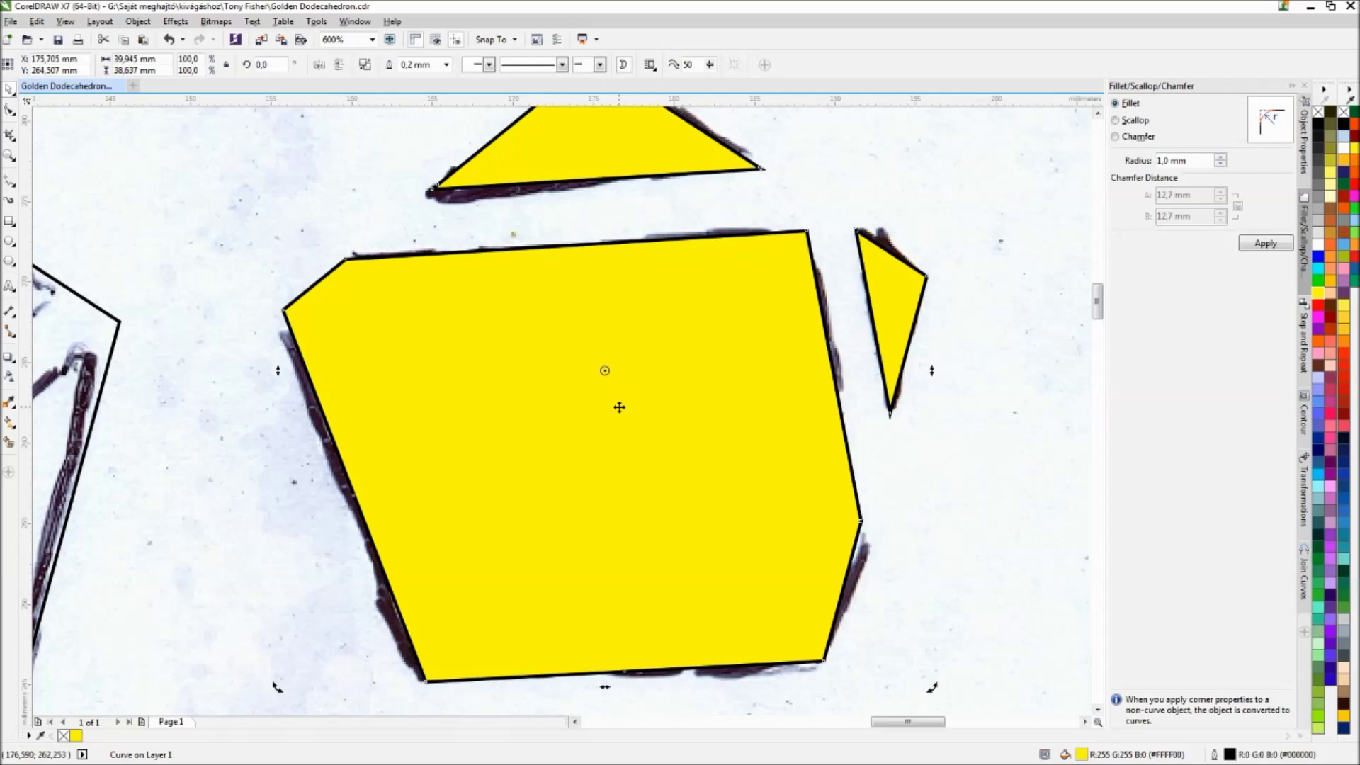
{"action": "scroll", "coordinate": [619, 408], "scroll_direction": "down", "scroll_amount": 2}
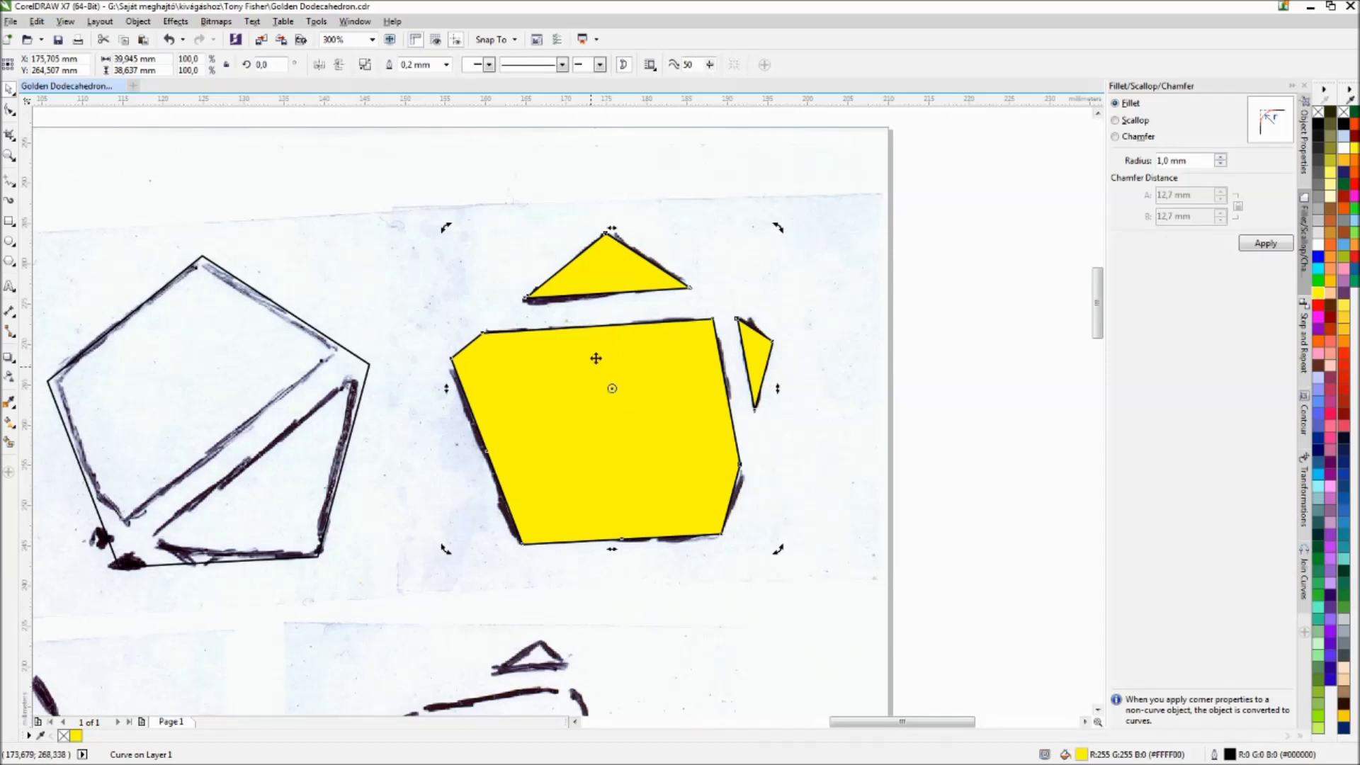
- Try the pentagon outline over the left sketch, then undo the move
{"action": "left_click", "coordinate": [997, 439]}
{"action": "scroll", "coordinate": [547, 449], "scroll_direction": "down", "scroll_amount": 4}
{"action": "scroll", "coordinate": [568, 393], "scroll_direction": "up", "scroll_amount": 3}
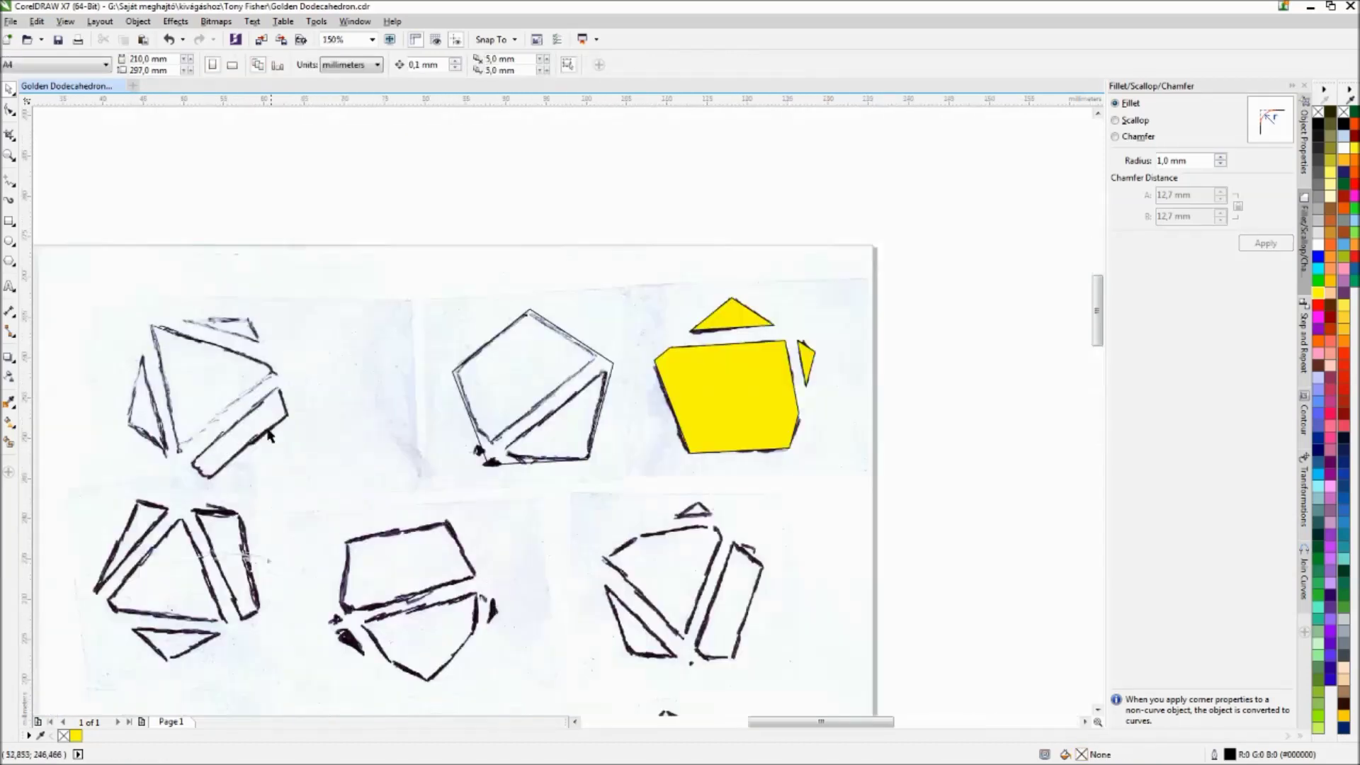
{"action": "scroll", "coordinate": [567, 392], "scroll_direction": "down", "scroll_amount": 1}
{"action": "left_click", "coordinate": [689, 378]}
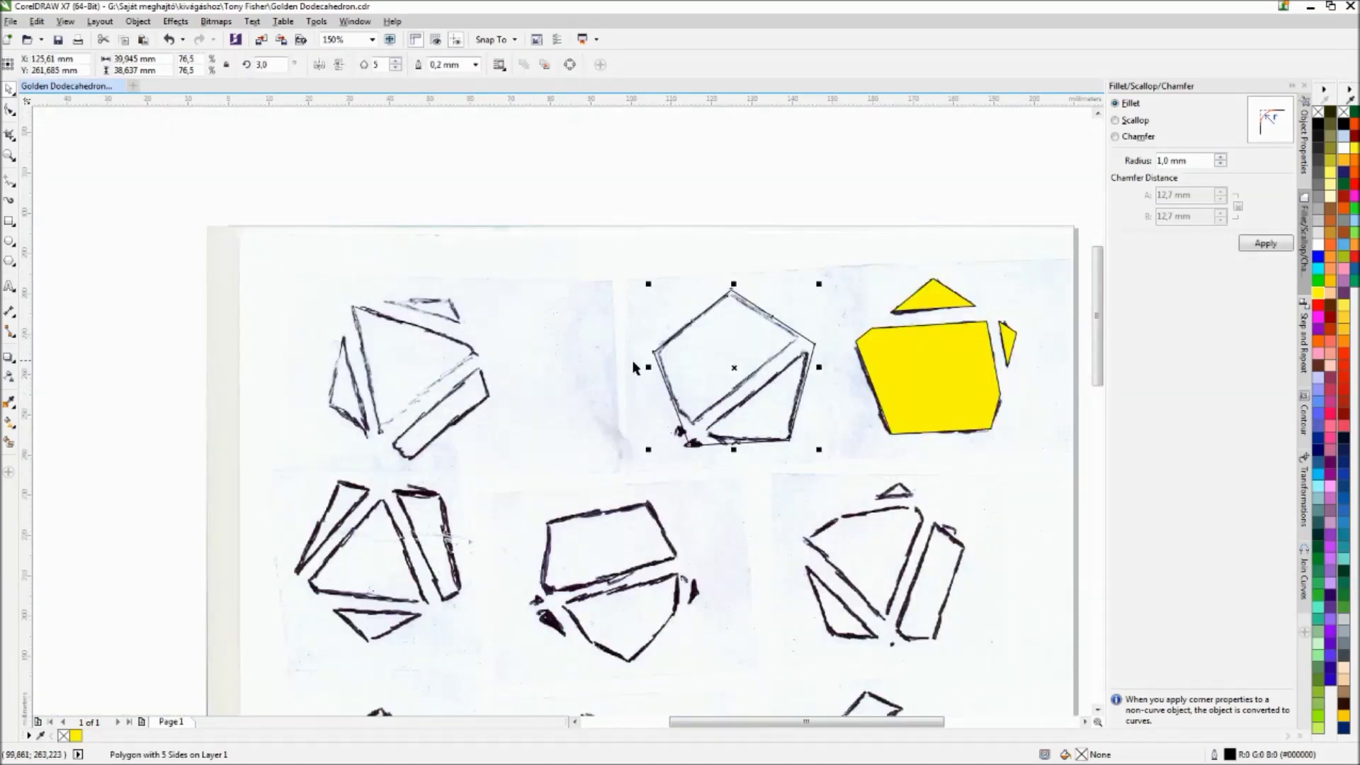
{"action": "left_click_drag", "start_coordinate": [733, 373], "coordinate": [398, 371]}
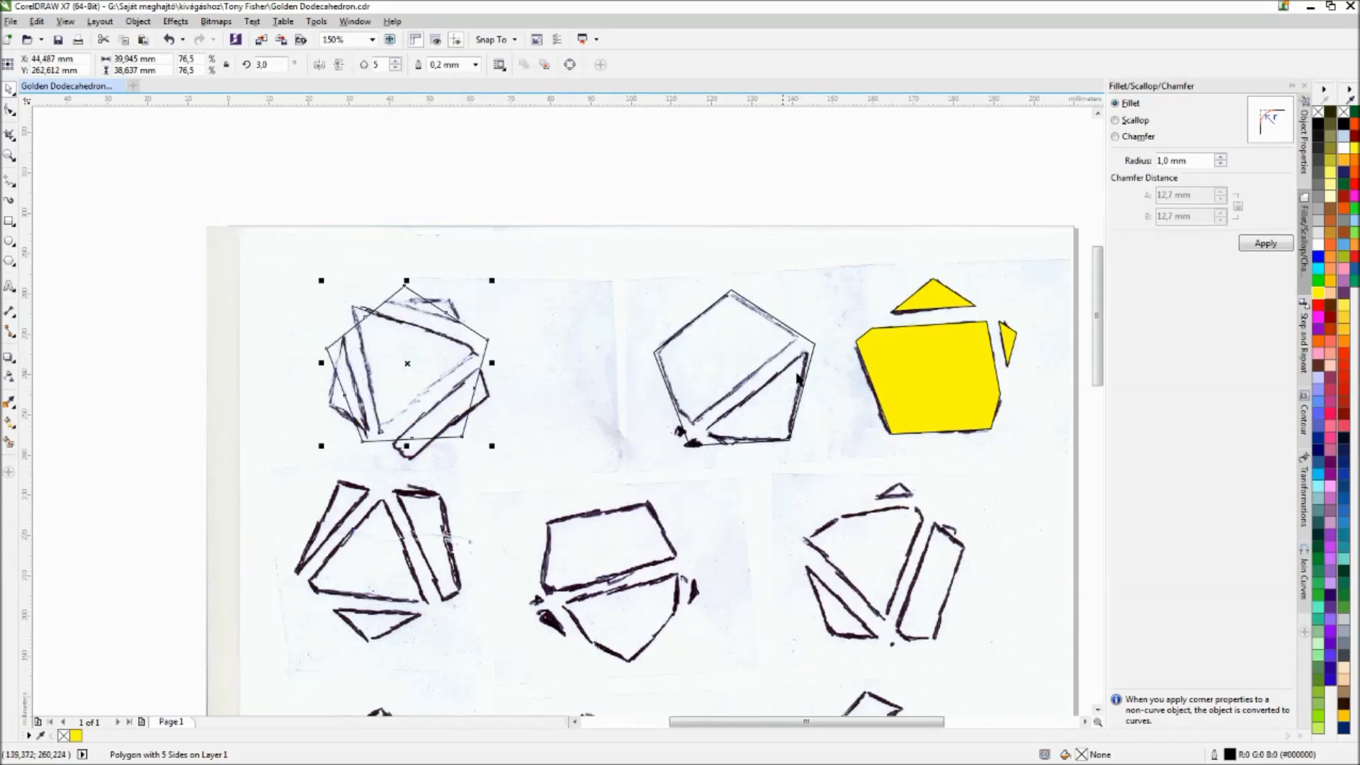
{"action": "scroll", "coordinate": [799, 368], "scroll_direction": "up", "scroll_amount": 2}
{"action": "key", "text": "ctrl+z"}
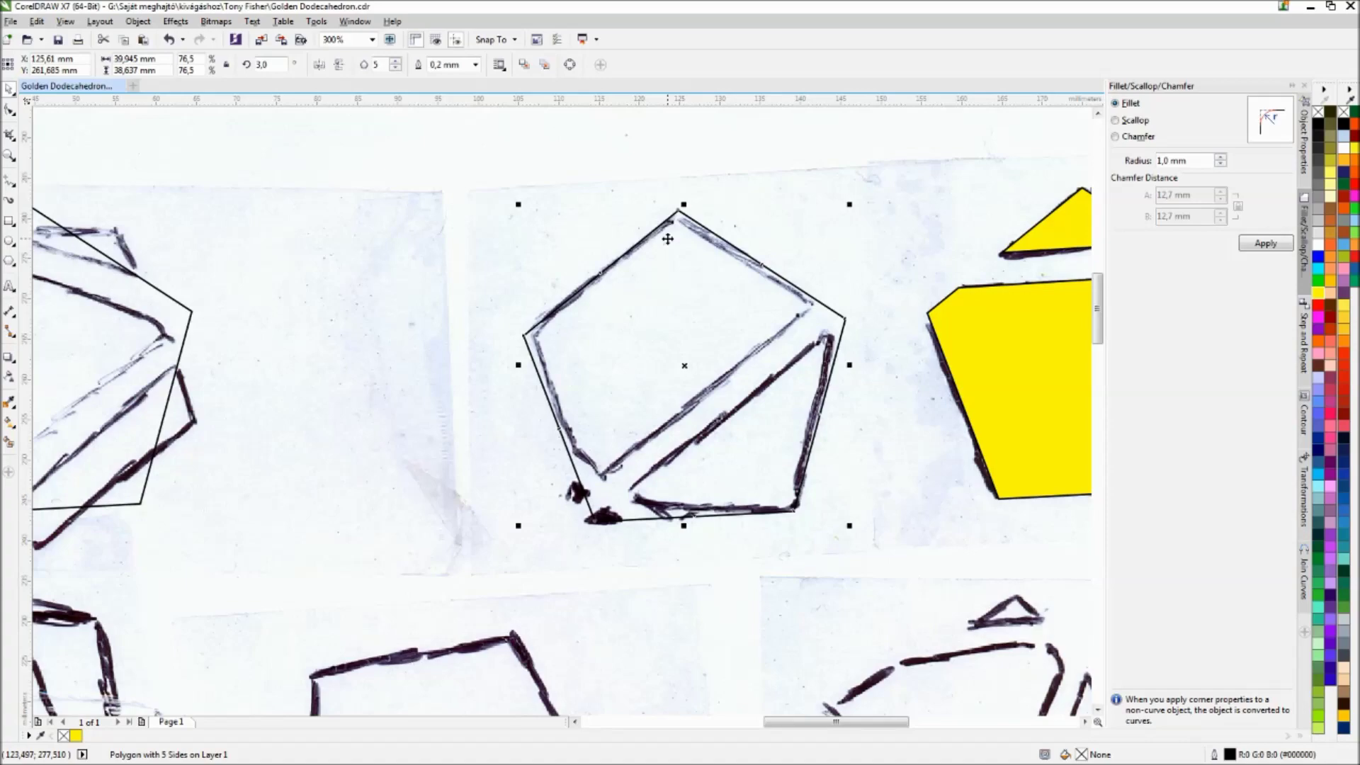
{"action": "key", "text": "ctrl+z"}
{"action": "scroll", "coordinate": [414, 559], "scroll_direction": "up", "scroll_amount": 2}
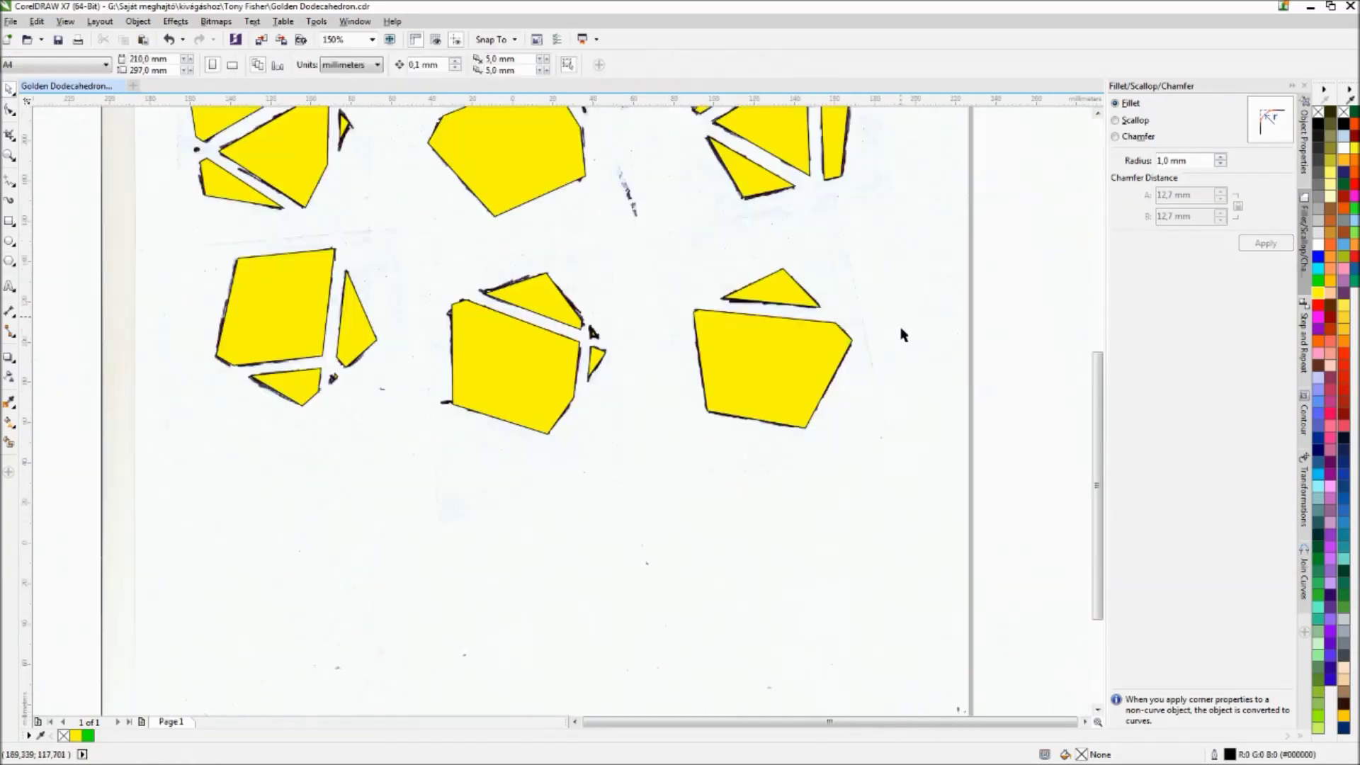
{"action": "scroll", "coordinate": [903, 334], "scroll_direction": "down", "scroll_amount": 4}
- Zoom to the full A4 page and move the scanned sketch off to the right
{"action": "key", "text": "shift+F4"}
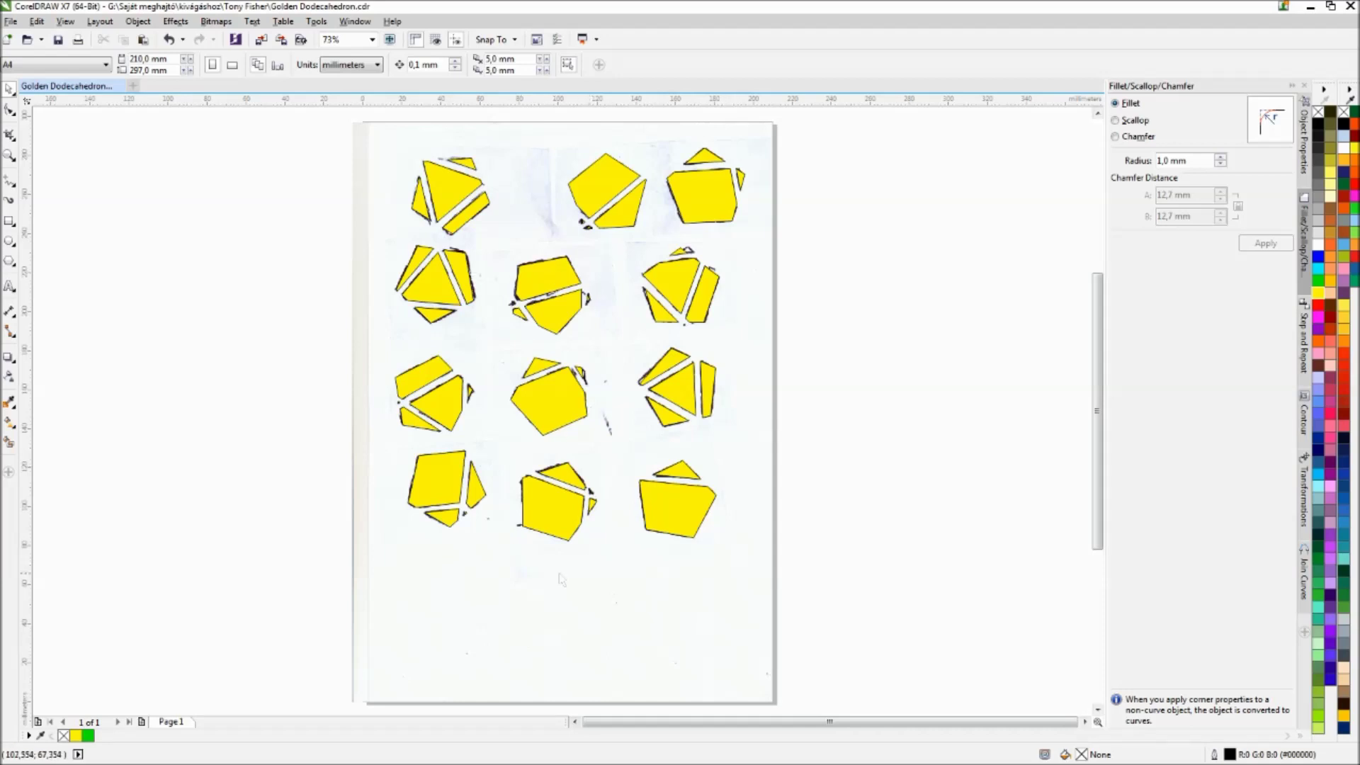
{"action": "left_click_drag", "start_coordinate": [562, 580], "coordinate": [975, 558]}
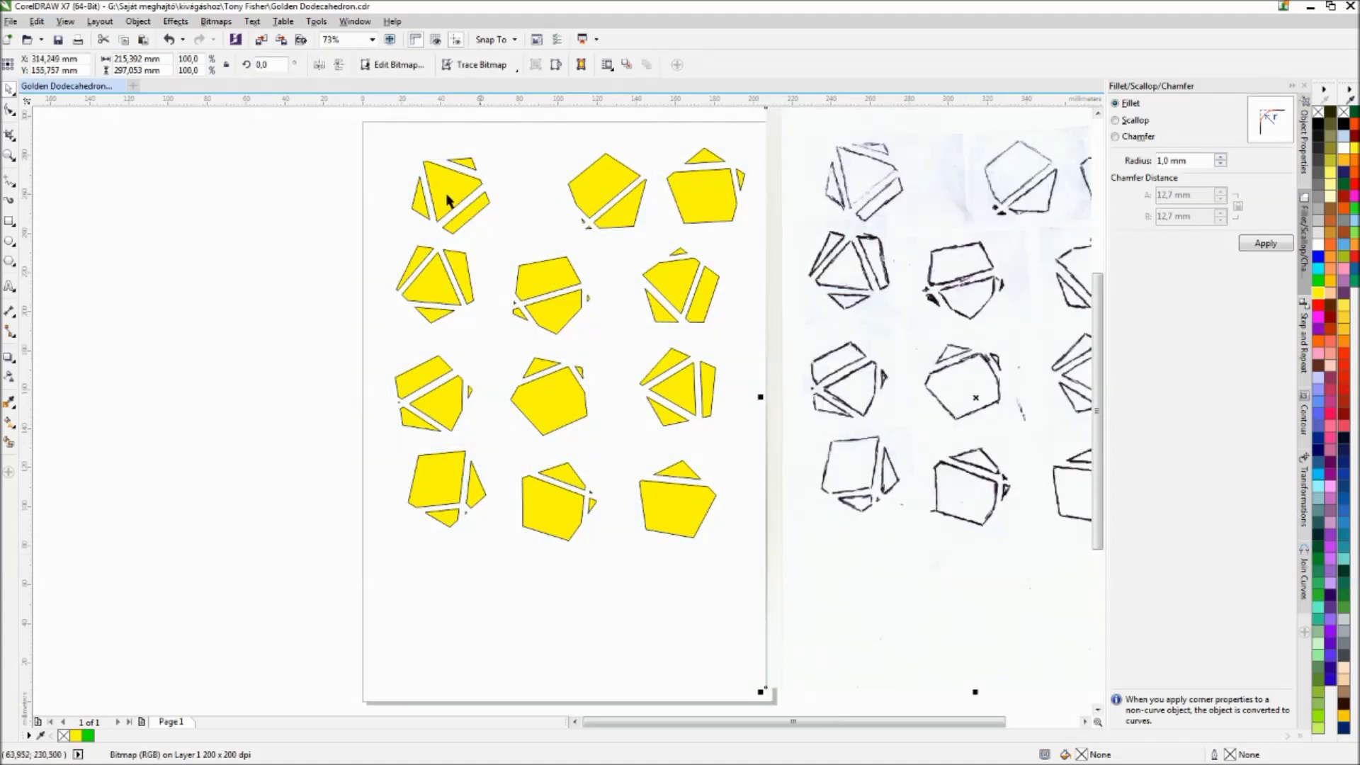
- Rotate the top-left yellow piece level onto the horizontal guideline
{"action": "left_click", "coordinate": [448, 200]}
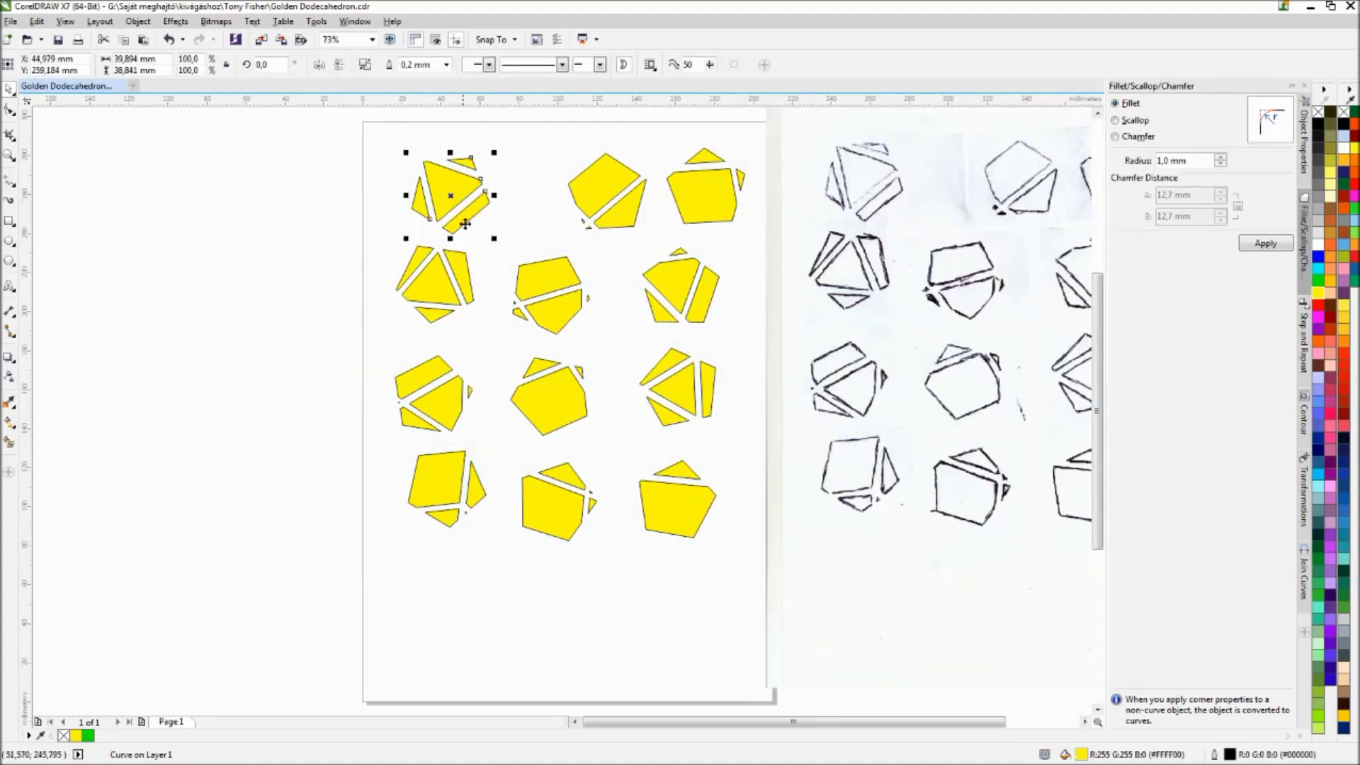
{"action": "left_click", "coordinate": [467, 227]}
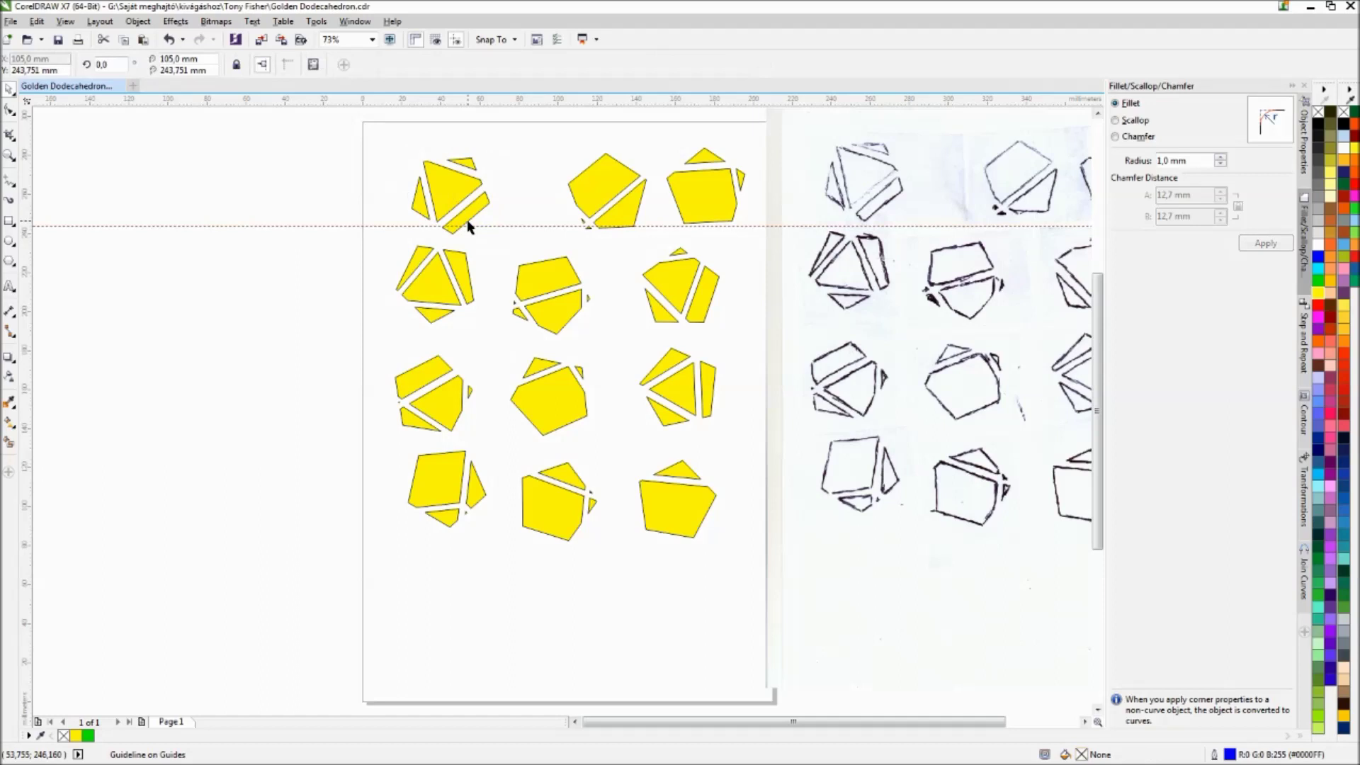
{"action": "left_click", "coordinate": [470, 223]}
{"action": "scroll", "coordinate": [470, 224], "scroll_direction": "up", "scroll_amount": 2}
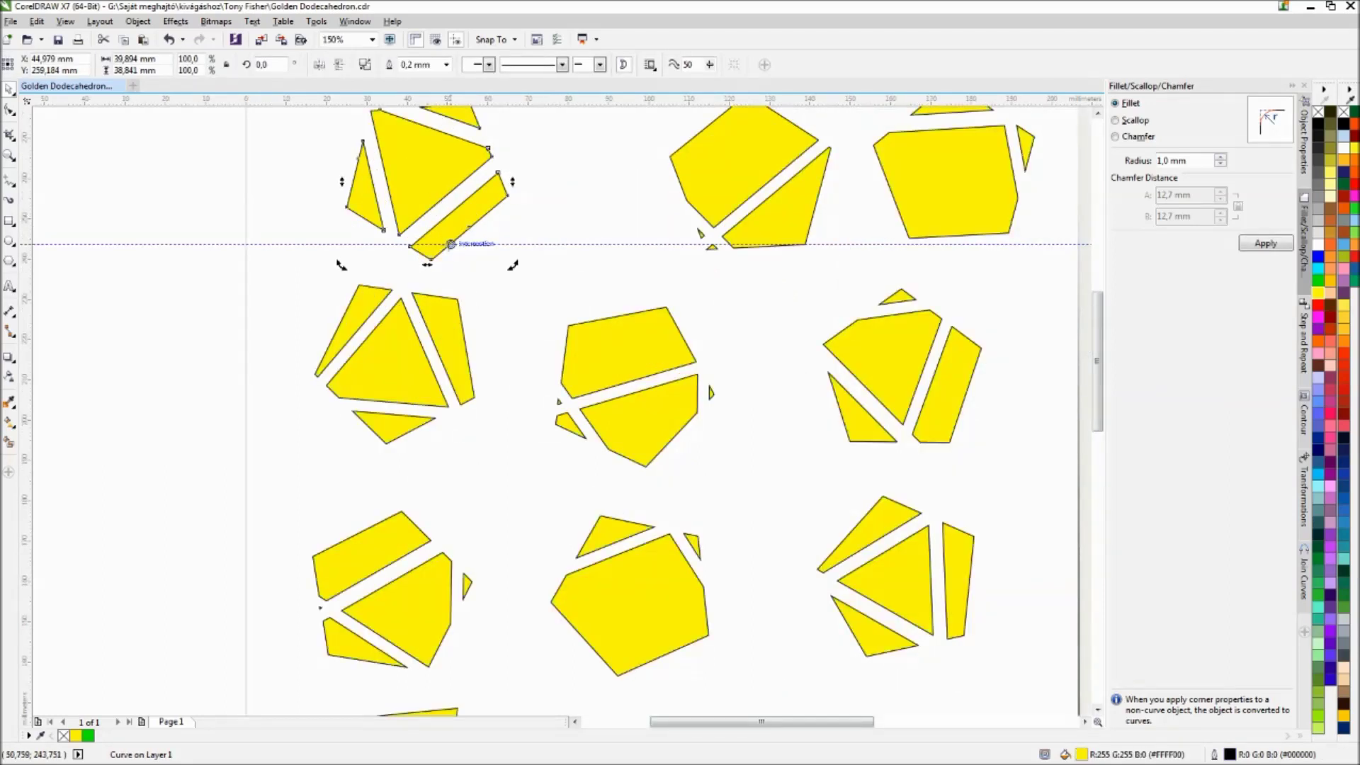
{"action": "mouse_move", "coordinate": [478, 225]}
{"action": "left_mouse_down"}
{"action": "mouse_move", "coordinate": [506, 205]}
{"action": "mouse_move", "coordinate": [481, 244]}
{"action": "left_mouse_up"}
- Move the top-middle yellow piece down onto the guideline
{"action": "left_click", "coordinate": [698, 193]}
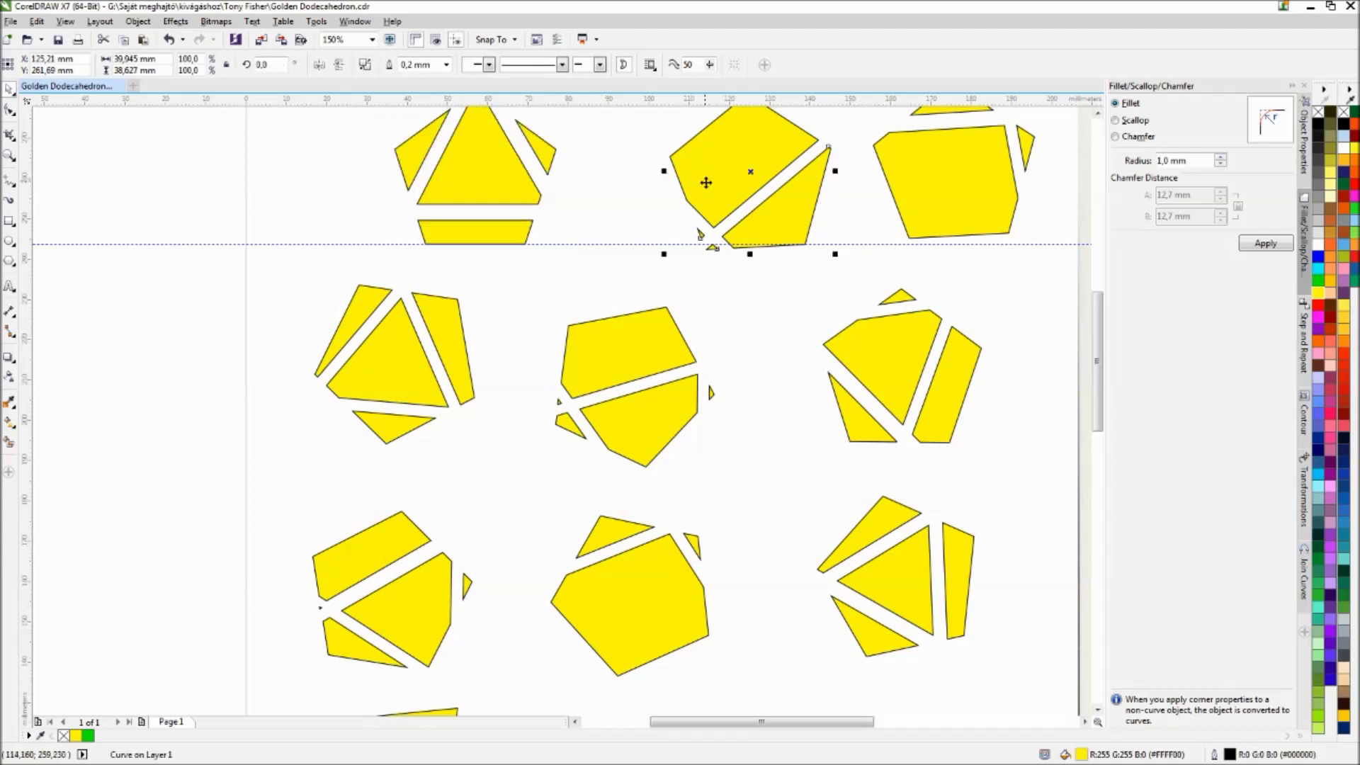
{"action": "left_click_drag", "start_coordinate": [706, 183], "coordinate": [691, 605]}
{"action": "scroll", "coordinate": [397, 368], "scroll_direction": "up", "scroll_amount": 2}
{"action": "scroll", "coordinate": [516, 449], "scroll_direction": "down", "scroll_amount": 2}
- Drop the exported image of twelve yellow pieces onto the Silhouette Studio cutting mat
{"action": "left_click", "coordinate": [382, 581]}
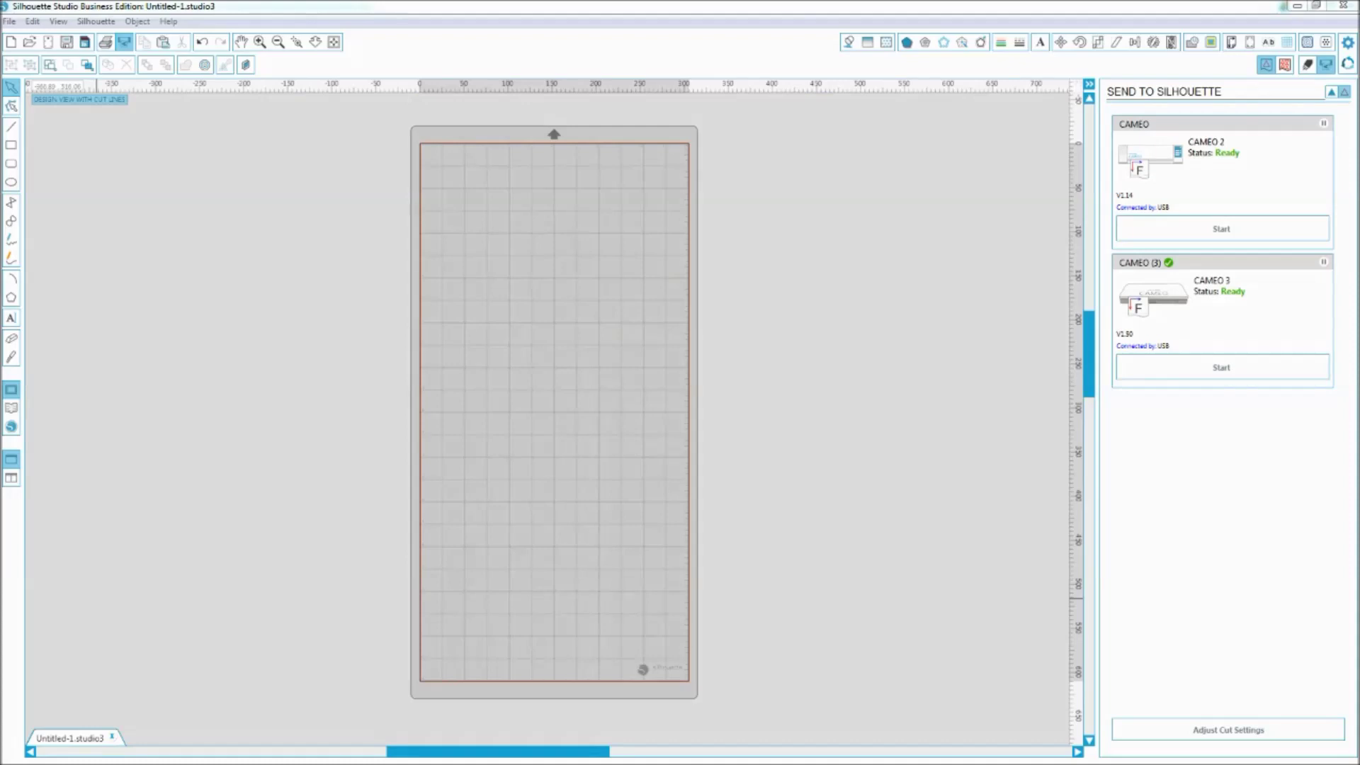
{"action": "left_click_drag", "start_coordinate": [144, 349], "coordinate": [475, 177]}
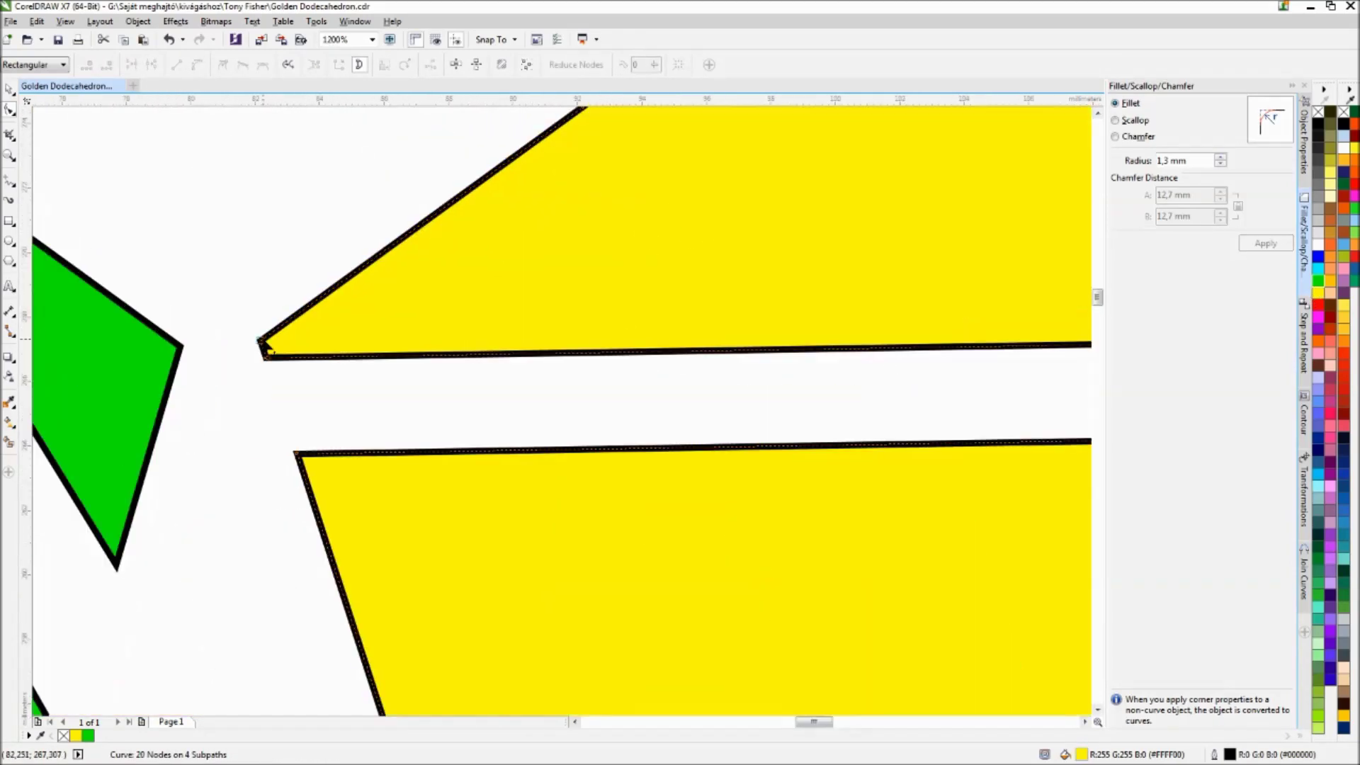
- Reshape the yellow pieces' sharp corners and make the tiny triangle point down
{"action": "left_click", "coordinate": [264, 346]}
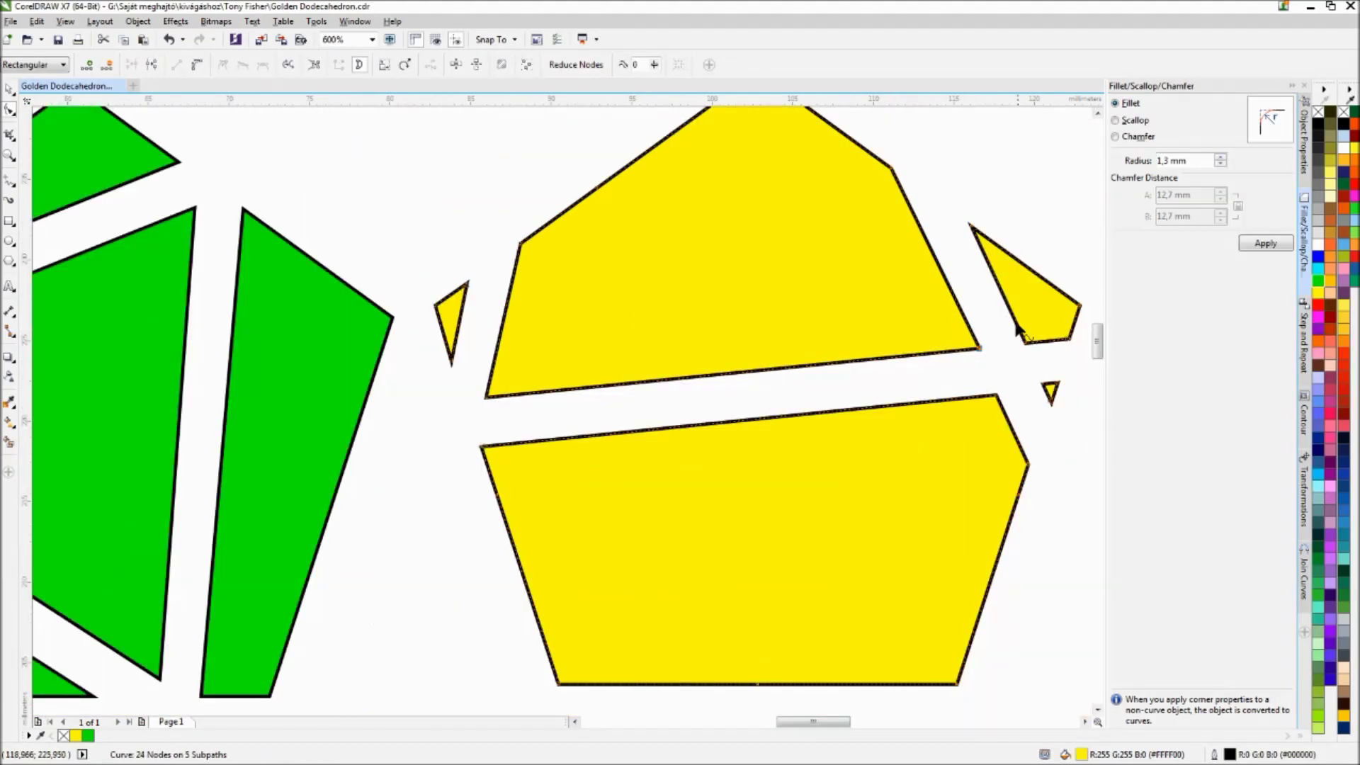
{"action": "left_click_drag", "start_coordinate": [445, 450], "coordinate": [438, 440]}
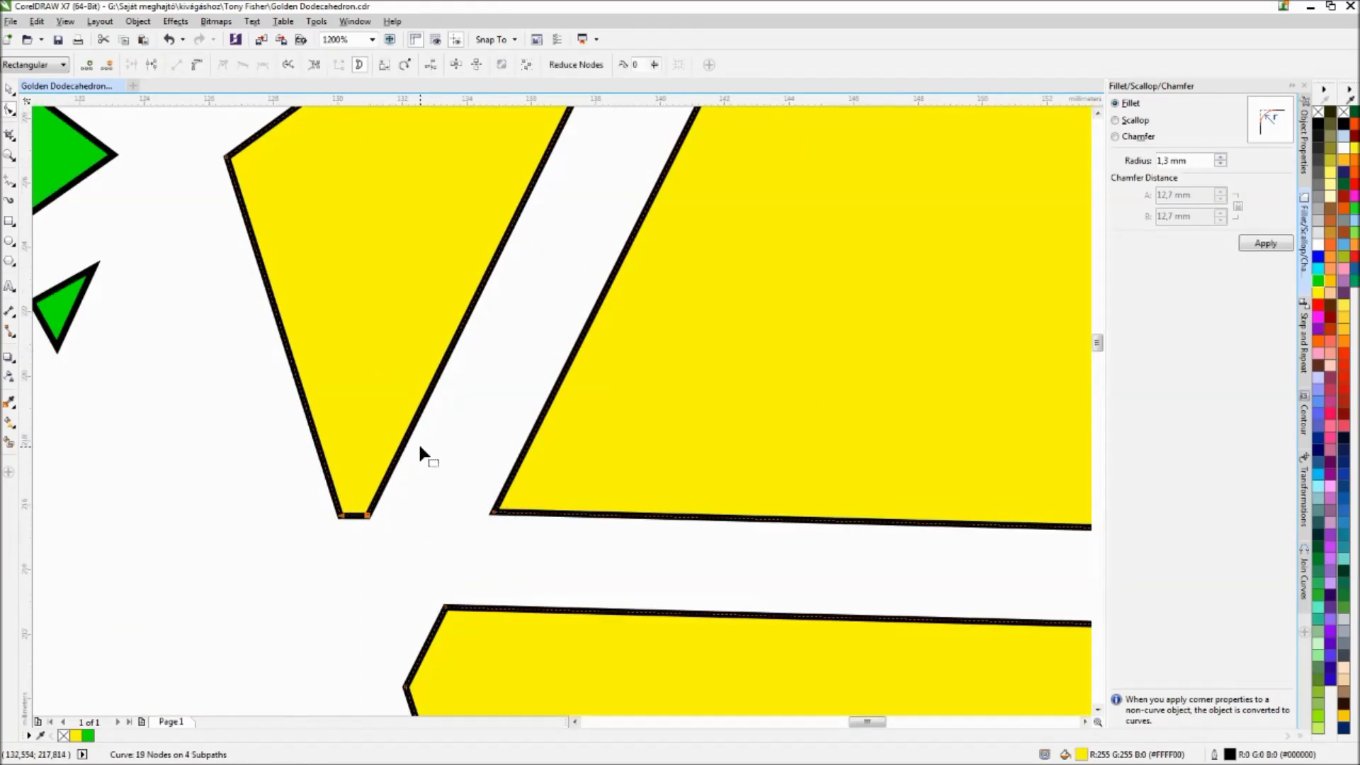
{"action": "left_click_drag", "start_coordinate": [344, 567], "coordinate": [387, 600]}
{"action": "scroll", "coordinate": [361, 599], "scroll_direction": "up", "scroll_amount": 1}
{"action": "left_click_drag", "start_coordinate": [374, 546], "coordinate": [379, 635]}
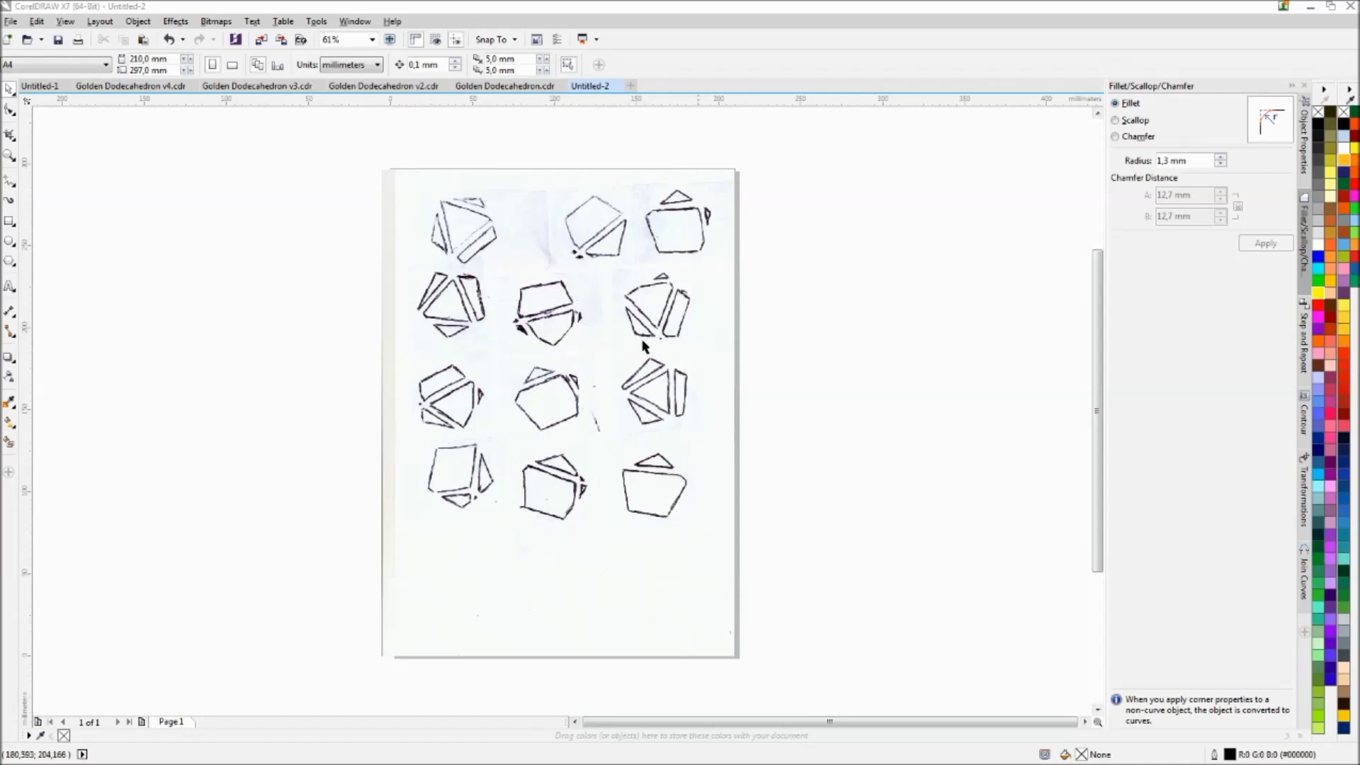
- Compare the original, green v2, red v3 and magenta v4 Golden Dodecahedron documents
{"action": "left_click", "coordinate": [493, 90]}
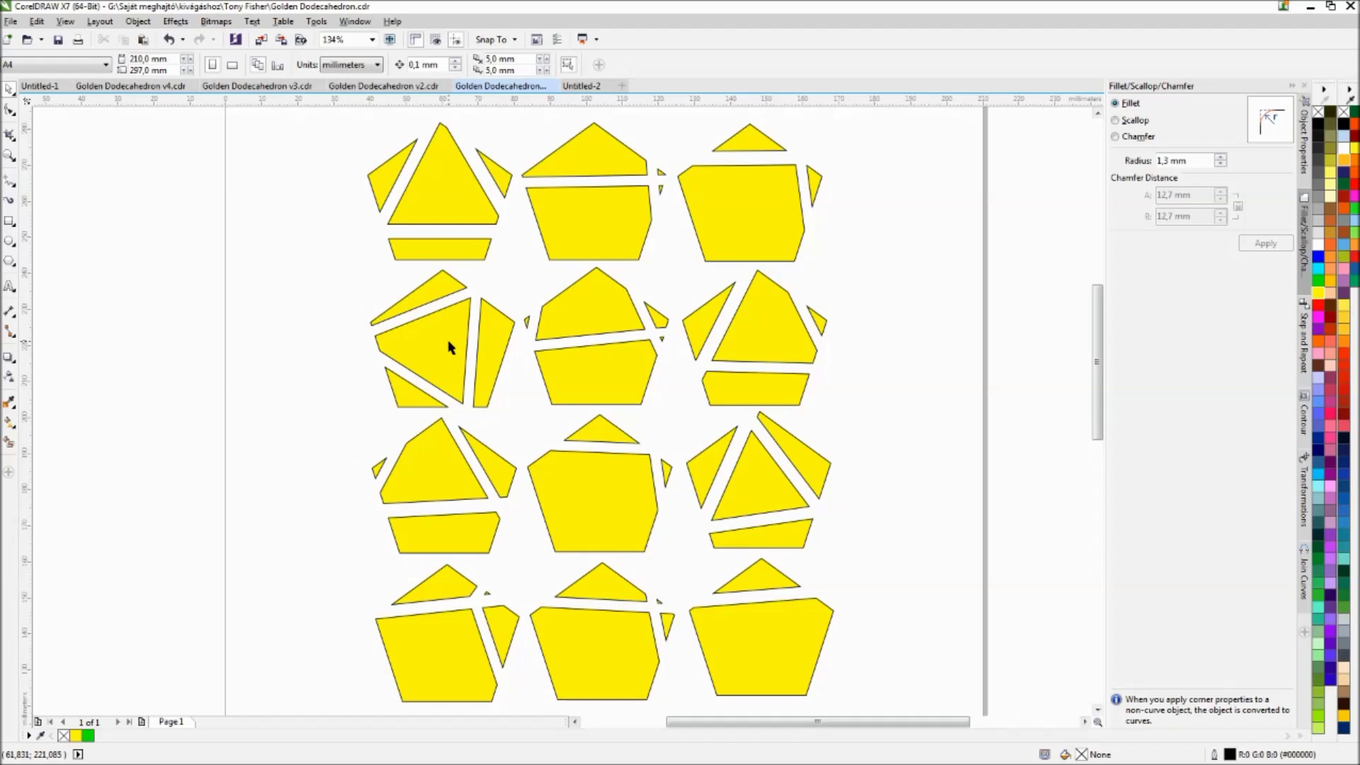
{"action": "left_click", "coordinate": [383, 87]}
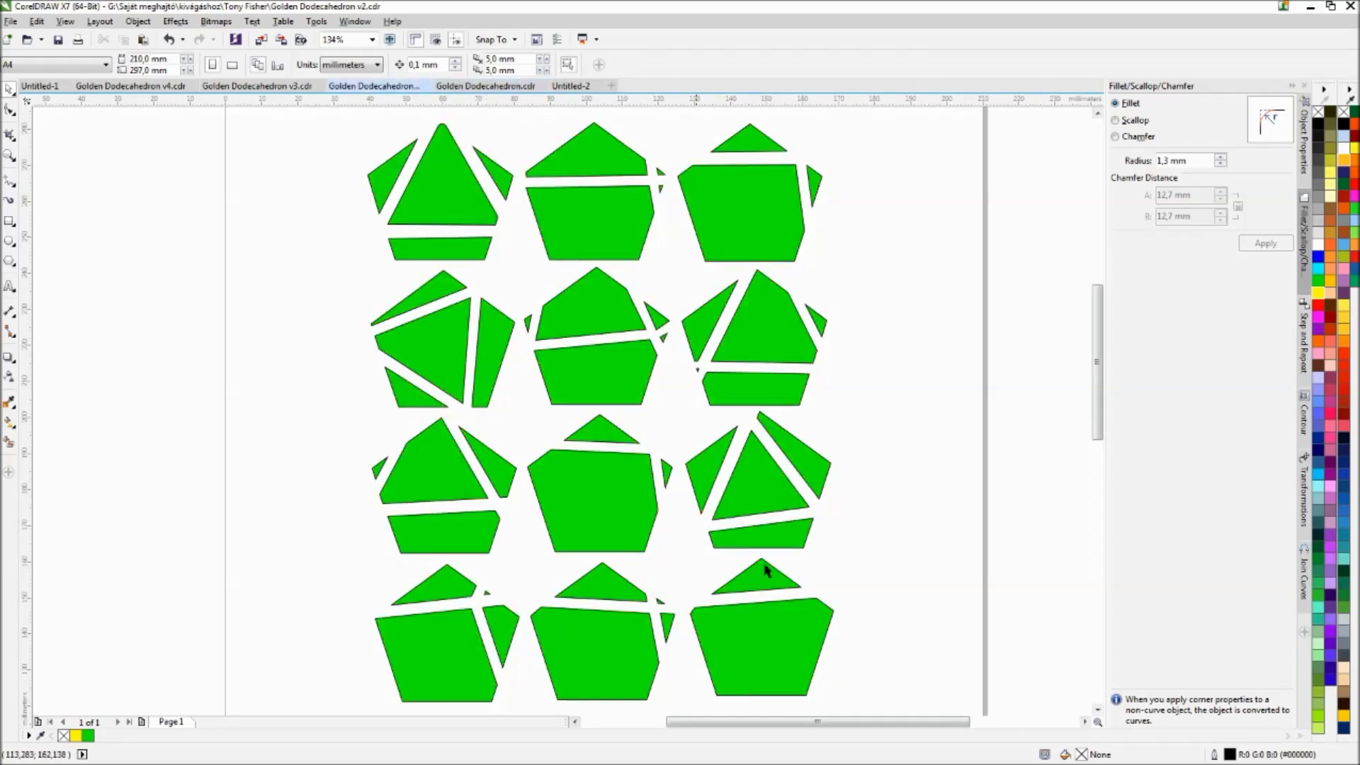
{"action": "left_click", "coordinate": [236, 86]}
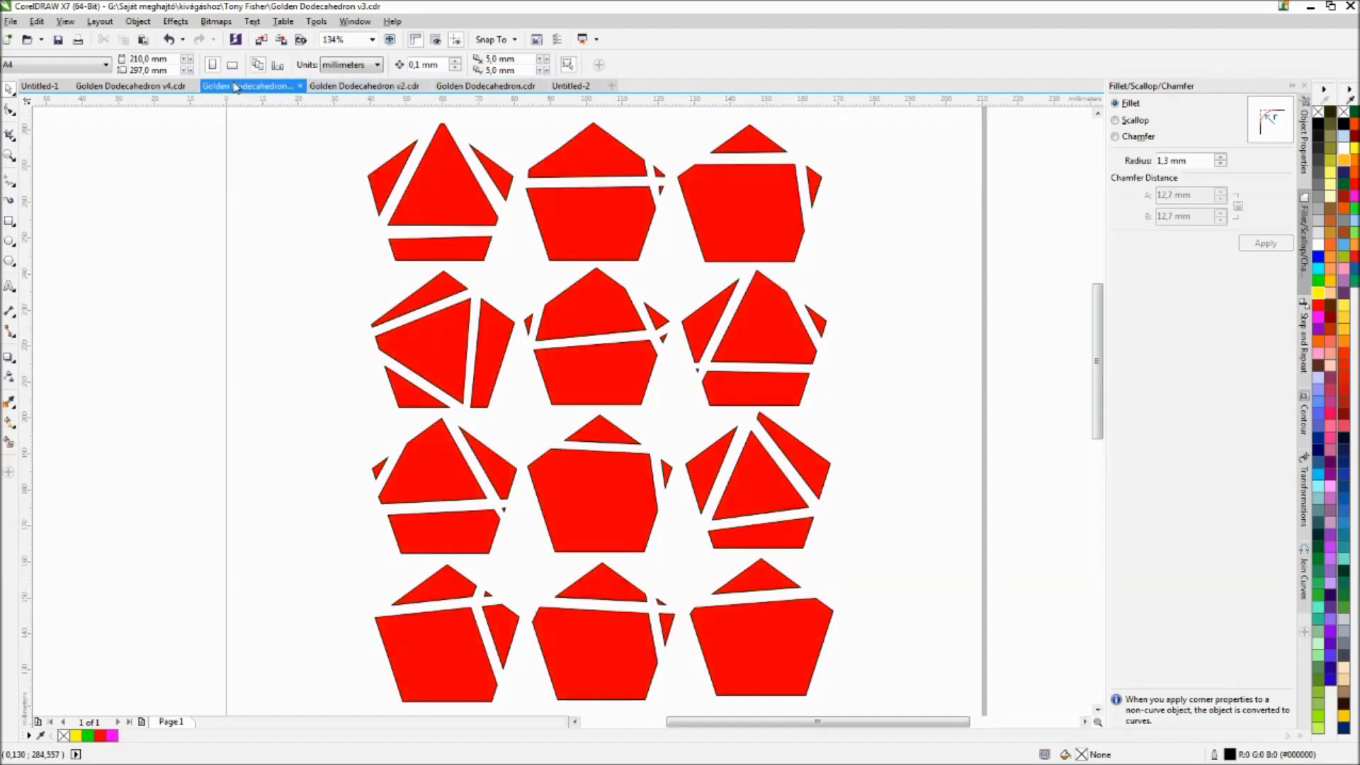
{"action": "left_click", "coordinate": [133, 86]}
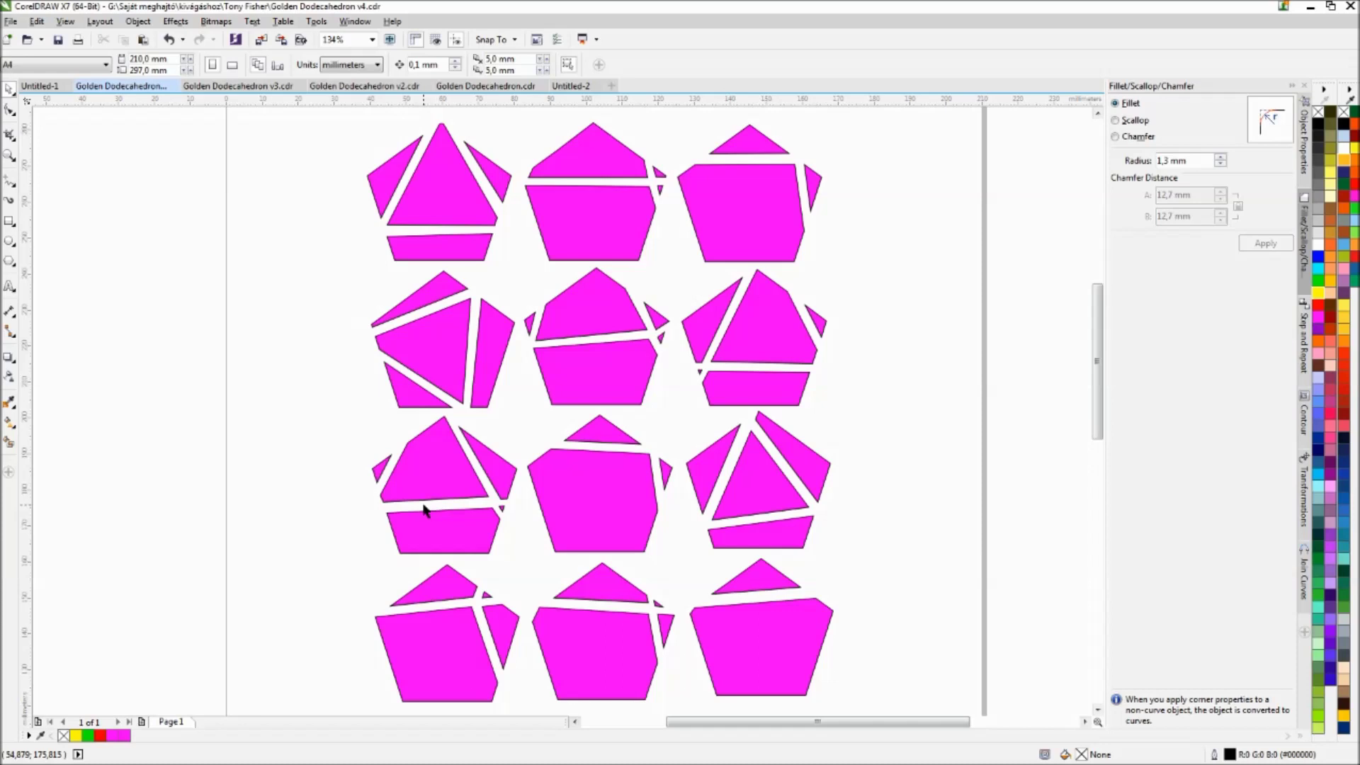
- Inspect Untitled-1's stacked yellow, green, red and magenta outlines, zooming and scrolling around
{"action": "left_click", "coordinate": [39, 85]}
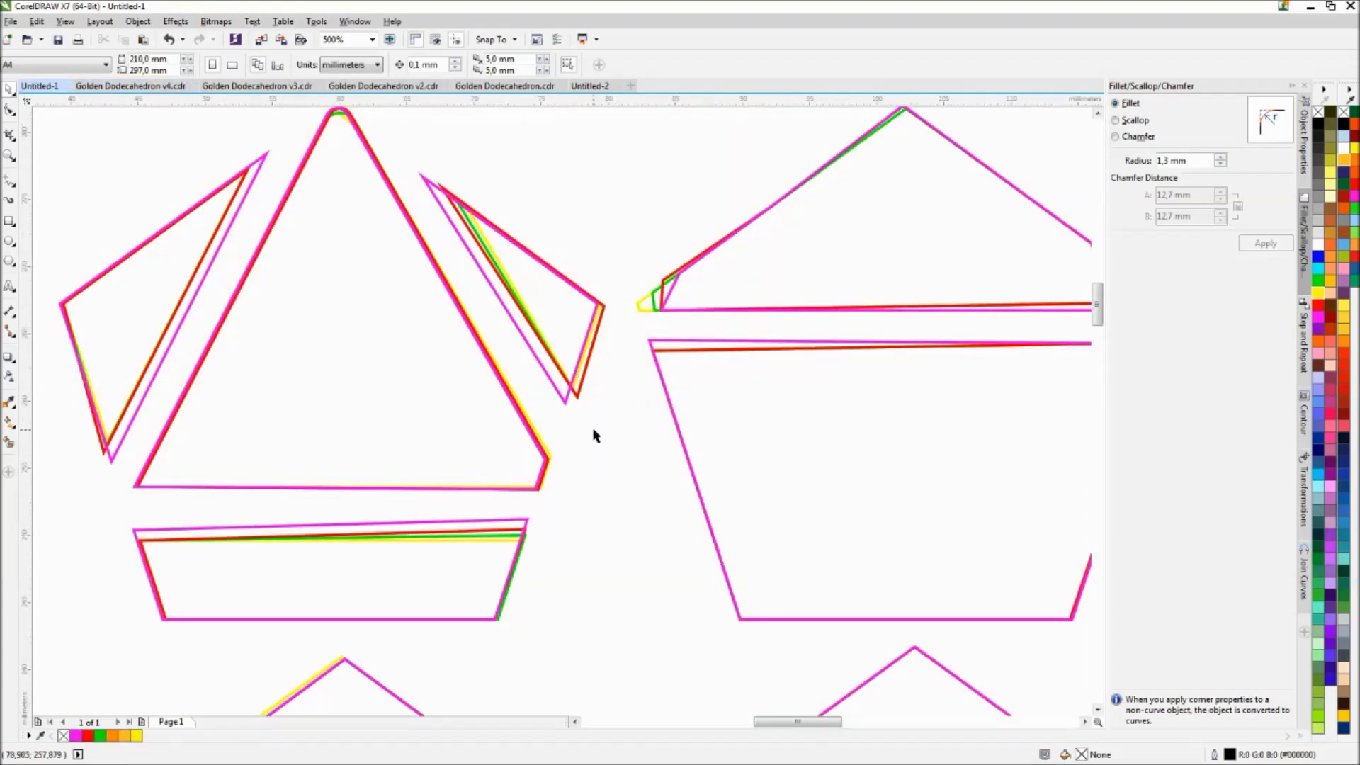
{"action": "scroll", "coordinate": [599, 433], "scroll_direction": "down", "scroll_amount": 5}
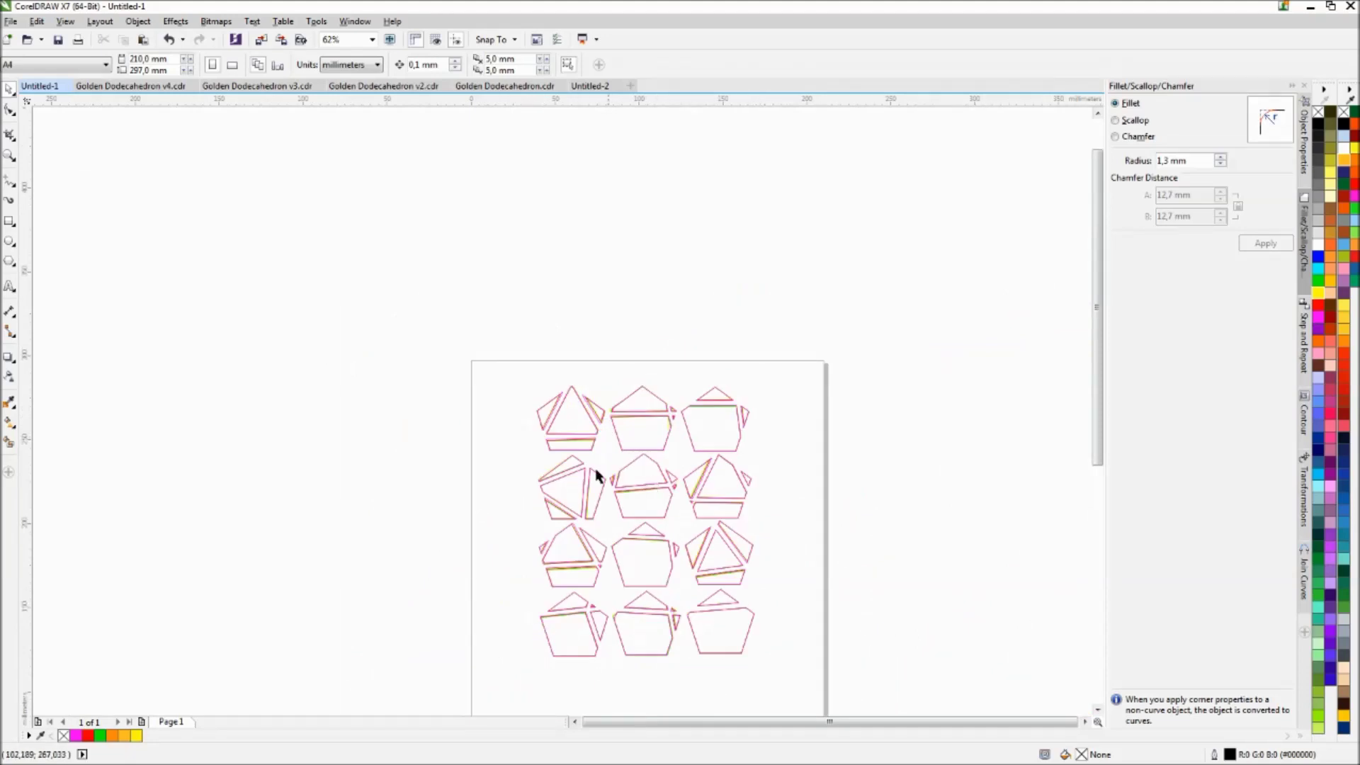
{"action": "scroll", "coordinate": [627, 552], "scroll_direction": "up", "scroll_amount": 4}
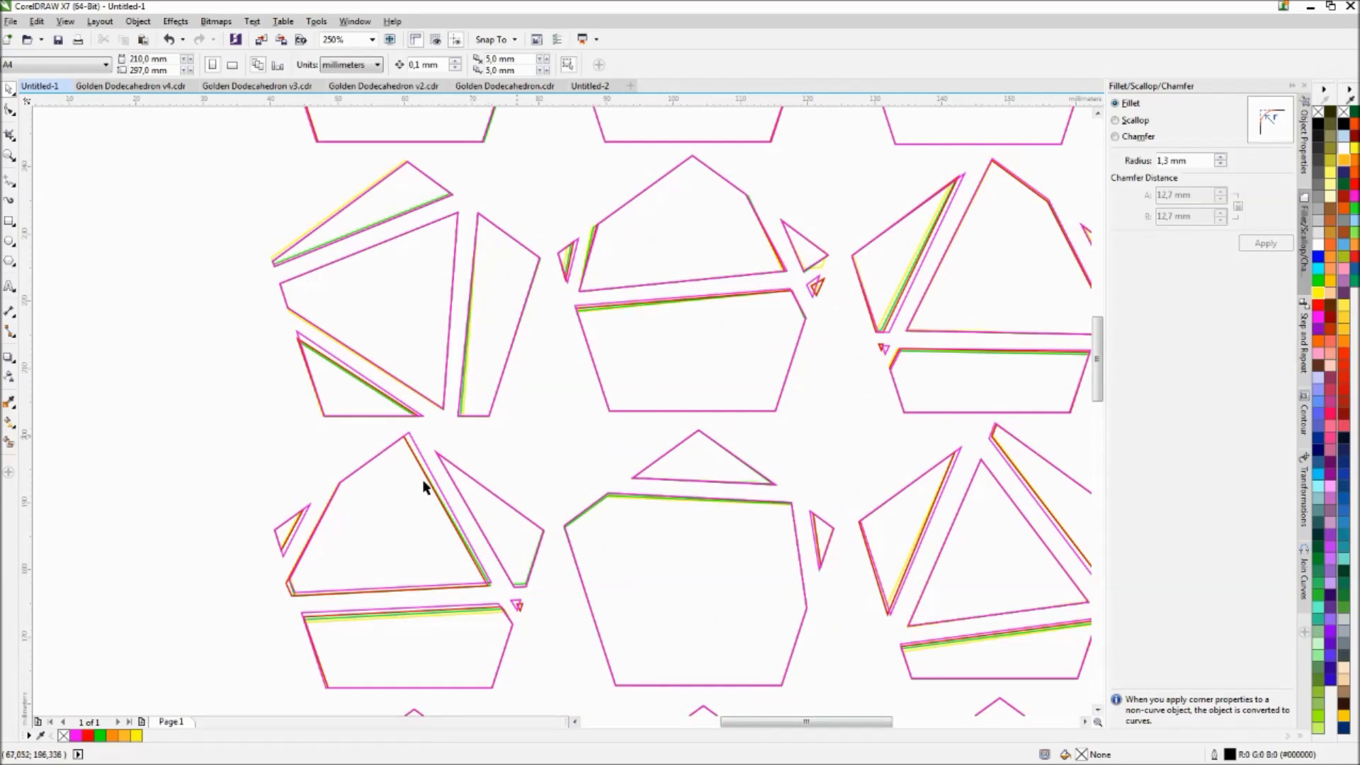
{"action": "mouse_move", "coordinate": [1098, 364]}
{"action": "left_mouse_down"}
{"action": "mouse_move", "coordinate": [1098, 453]}
{"action": "mouse_move", "coordinate": [1098, 397]}
{"action": "mouse_move", "coordinate": [1097, 417]}
{"action": "left_mouse_up"}
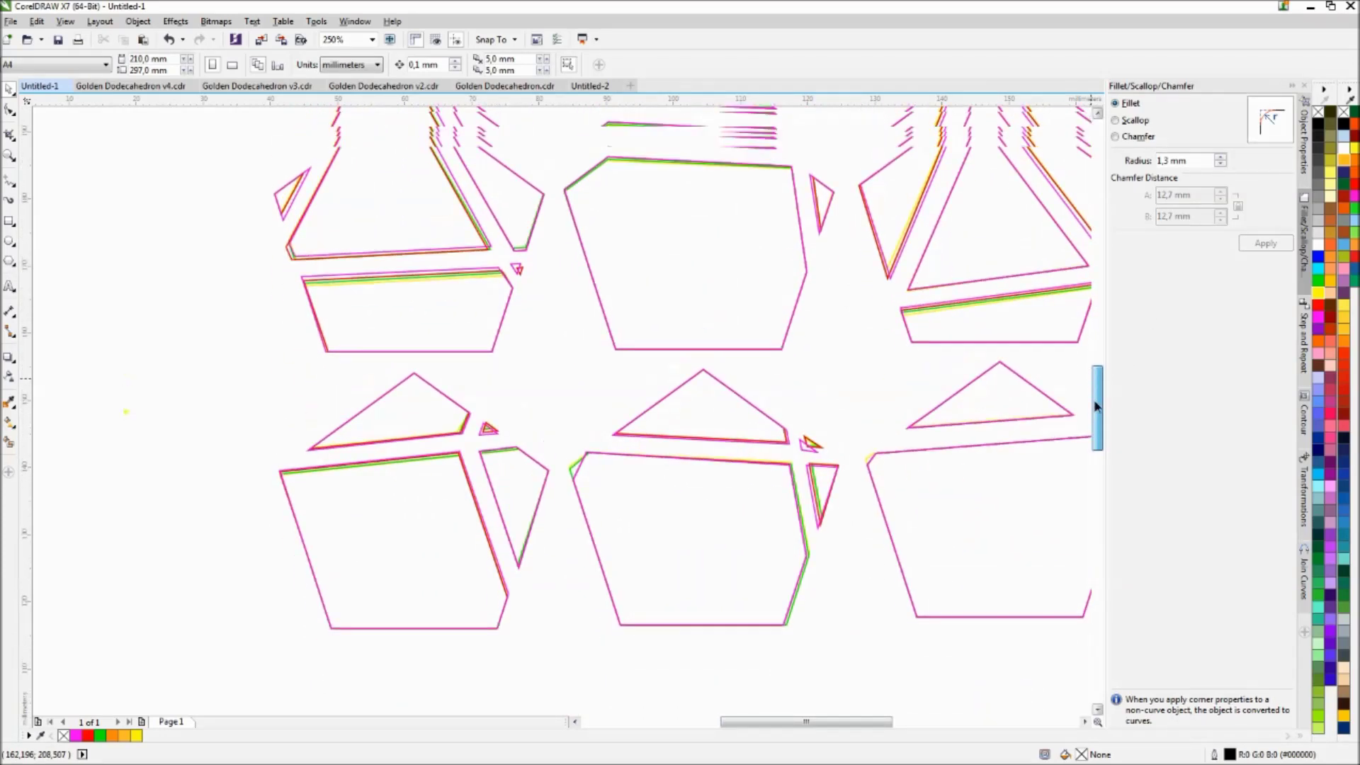
{"action": "left_click_drag", "start_coordinate": [1096, 405], "coordinate": [1095, 356]}
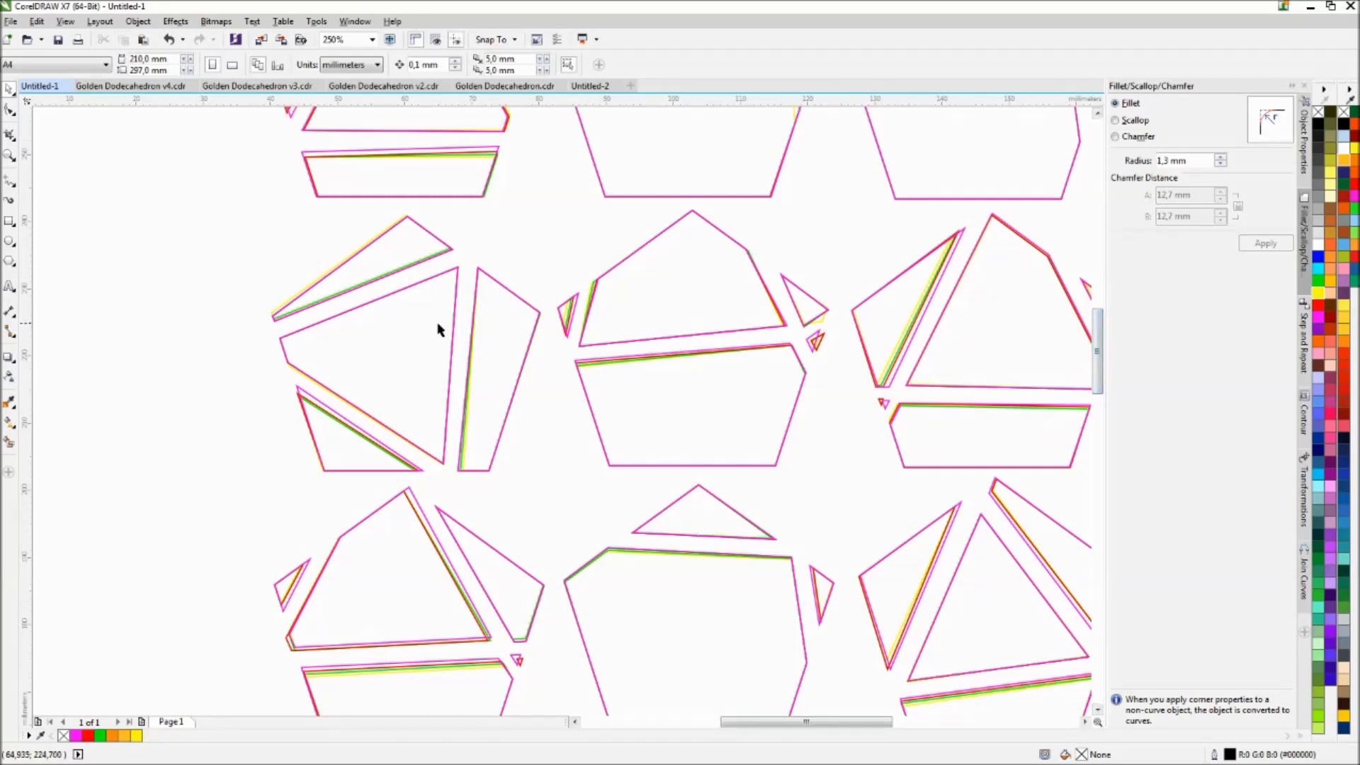
{"action": "scroll", "coordinate": [459, 394], "scroll_direction": "up", "scroll_amount": 2}
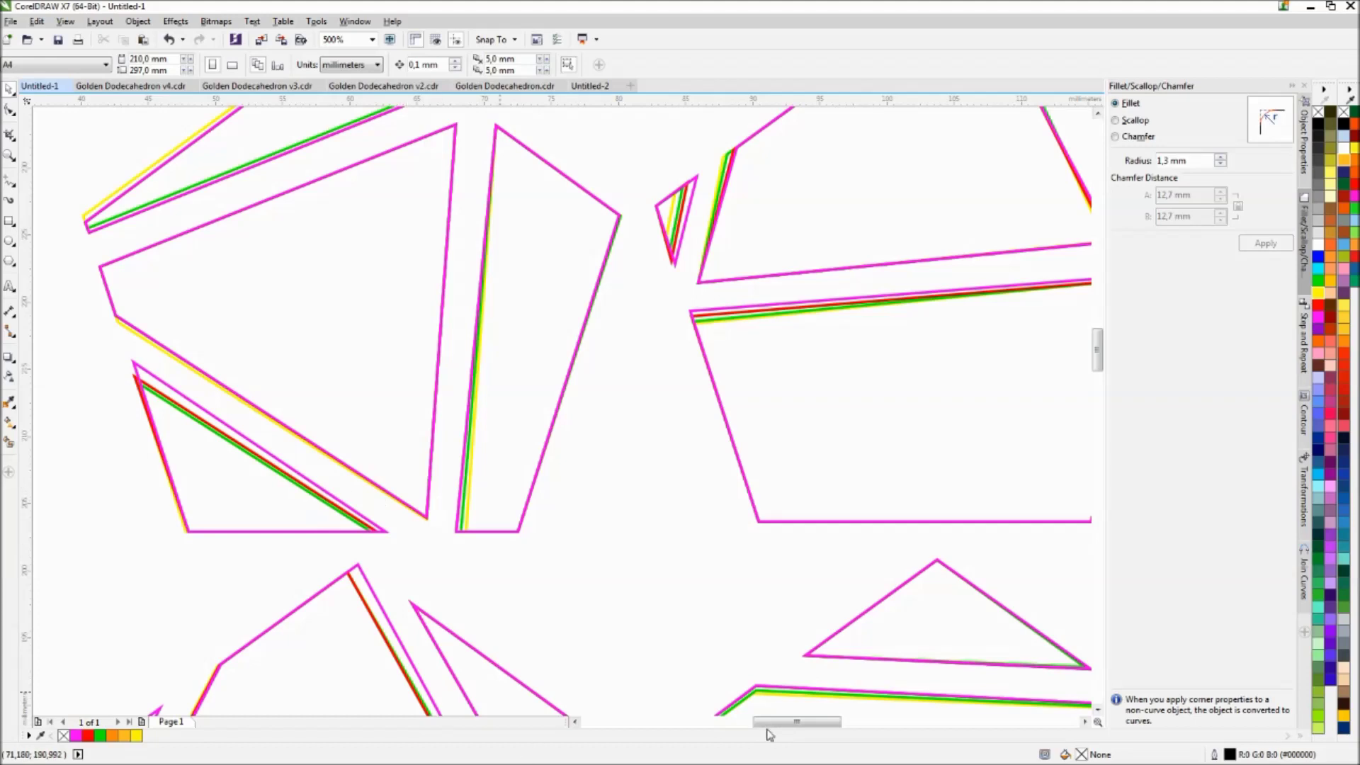
{"action": "left_click_drag", "start_coordinate": [767, 729], "coordinate": [850, 736]}
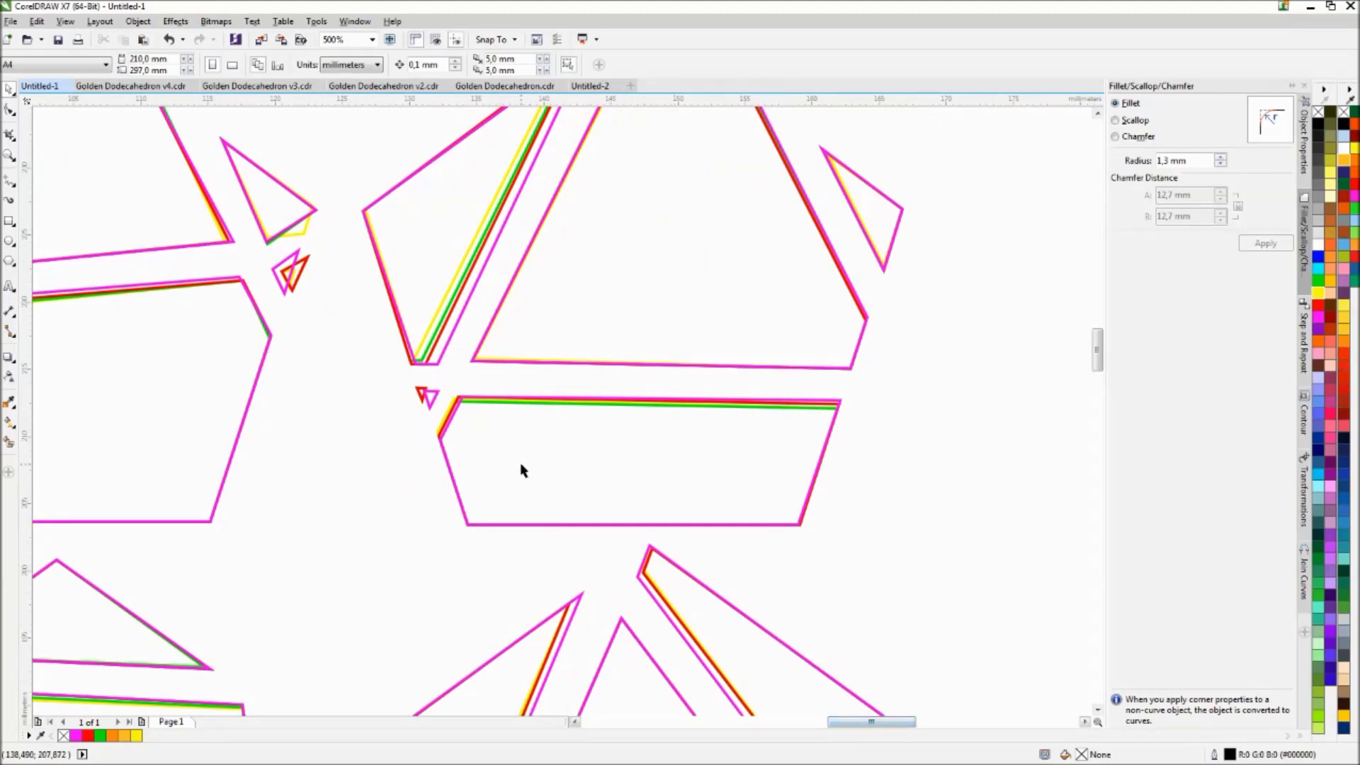